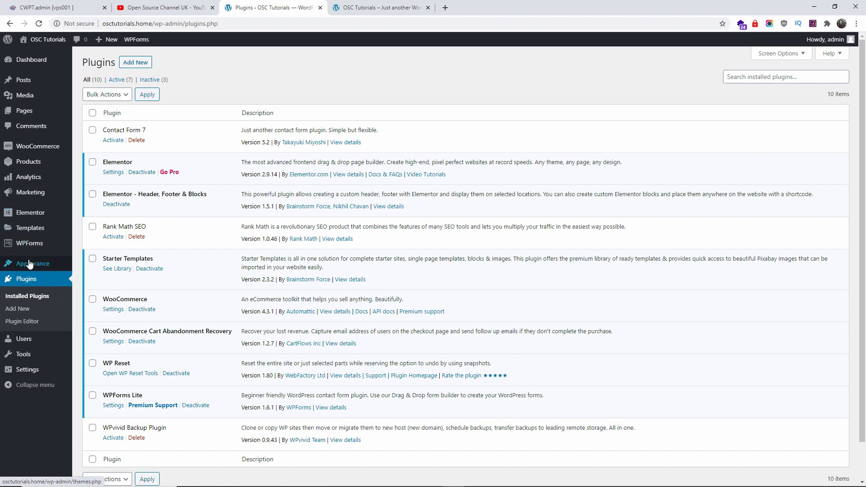
Open the Starter Templates library and browse the available site templates
{"action": "mouse_move", "coordinate": [30, 264]}
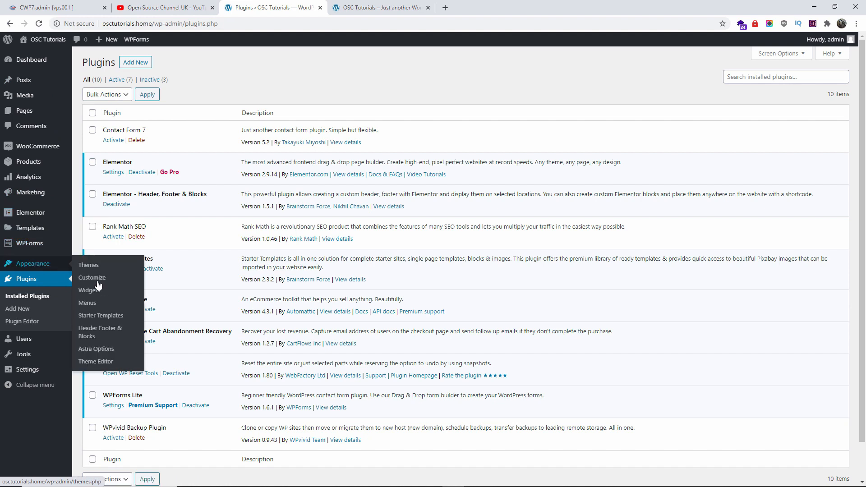
{"action": "left_click", "coordinate": [100, 316]}
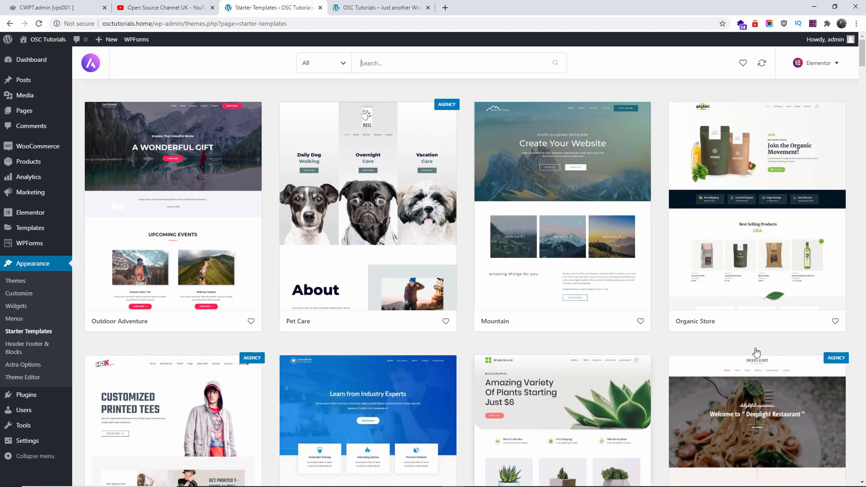
{"action": "scroll", "coordinate": [757, 352], "scroll_direction": "down", "scroll_amount": 4}
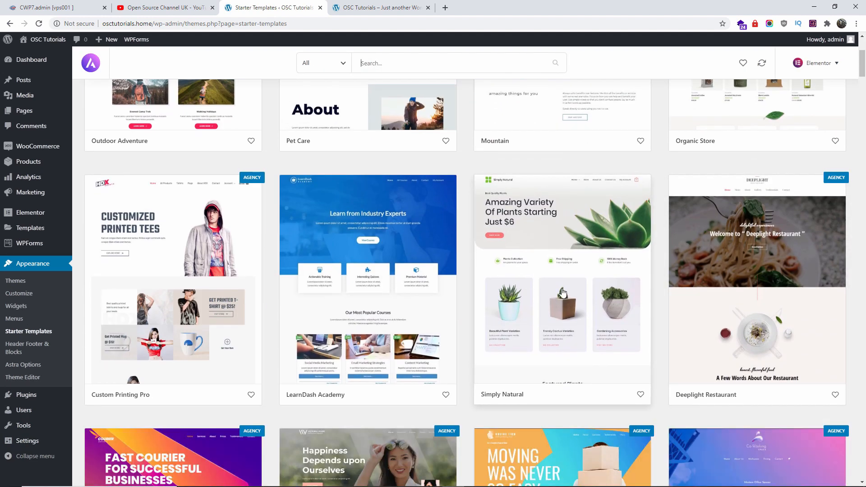
{"action": "scroll", "coordinate": [557, 292], "scroll_direction": "up", "scroll_amount": 4}
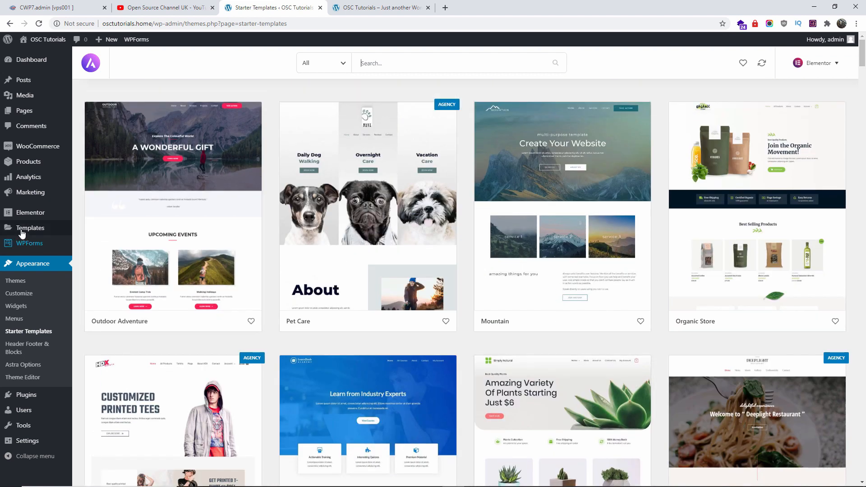
Open Elementor's settings from the installed plugins and review the General, Style and Advanced options, including the CSS Print Method choices
{"action": "left_click", "coordinate": [39, 397]}
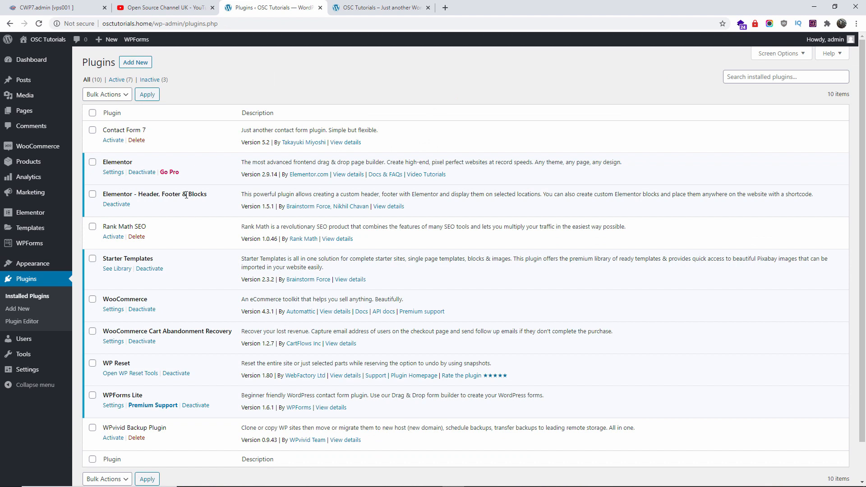
{"action": "left_click", "coordinate": [112, 172]}
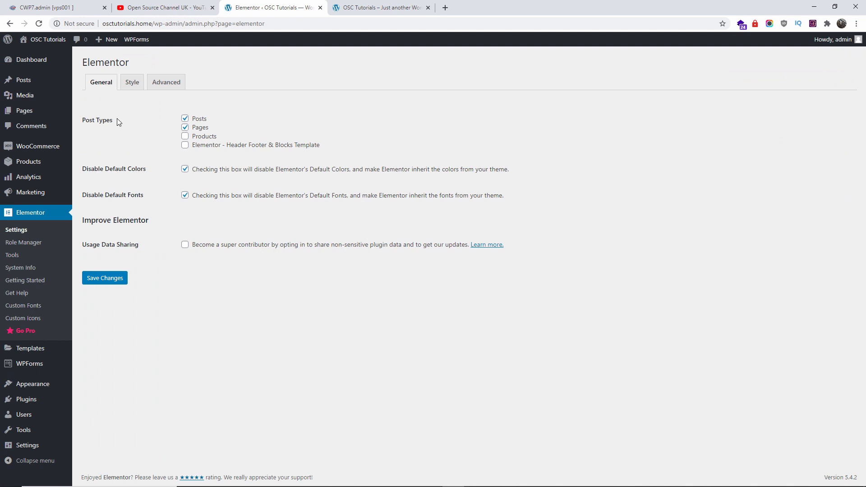
{"action": "left_click", "coordinate": [184, 145]}
{"action": "left_click", "coordinate": [134, 86]}
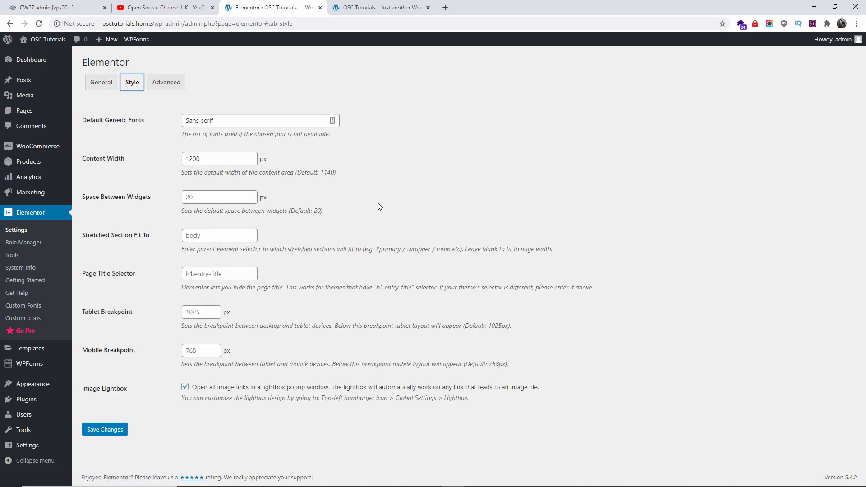
{"action": "left_click", "coordinate": [160, 84]}
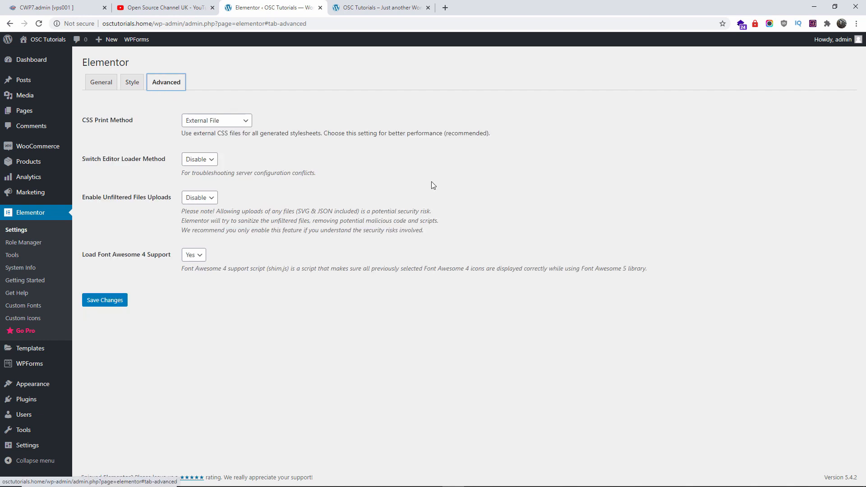
{"action": "left_click", "coordinate": [243, 126]}
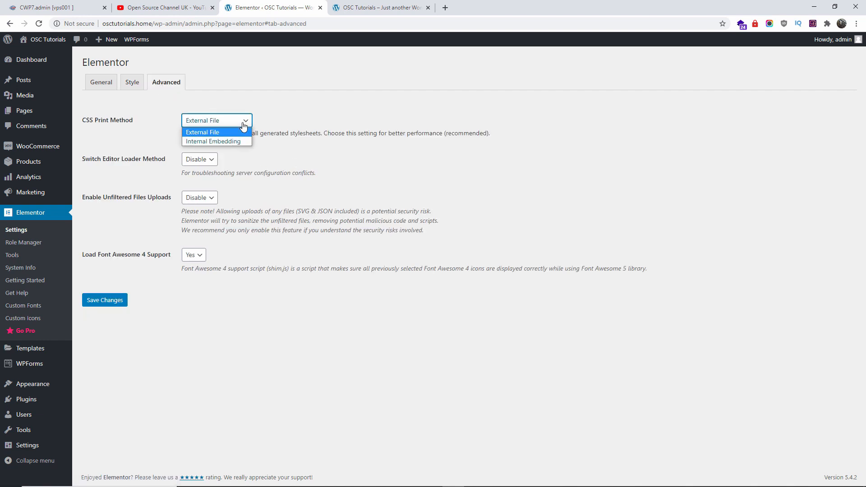
{"action": "left_click", "coordinate": [215, 124]}
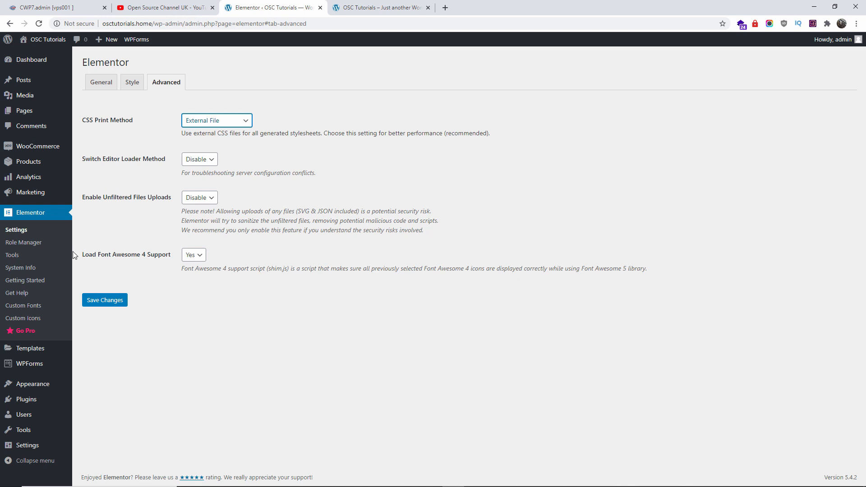
Open Elementor's Role Manager and expand the Editor, Author, Contributor, Subscriber and Customer roles to review their editor access options
{"action": "left_click", "coordinate": [43, 248]}
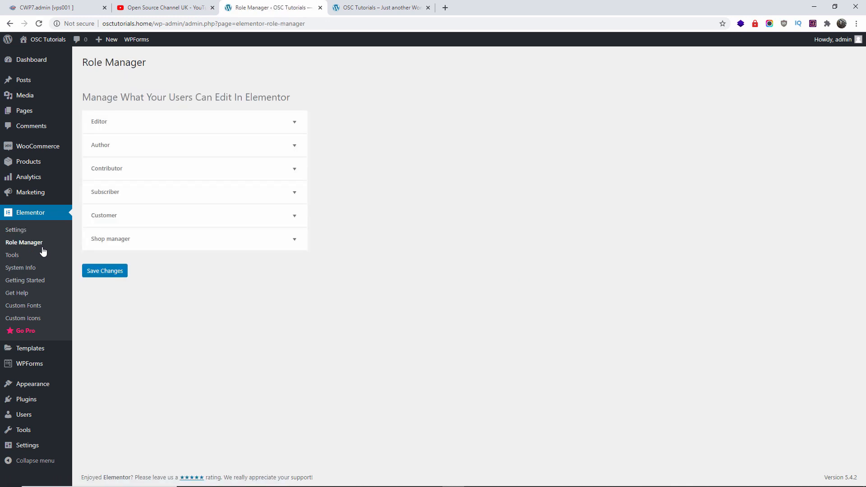
{"action": "left_click", "coordinate": [295, 127]}
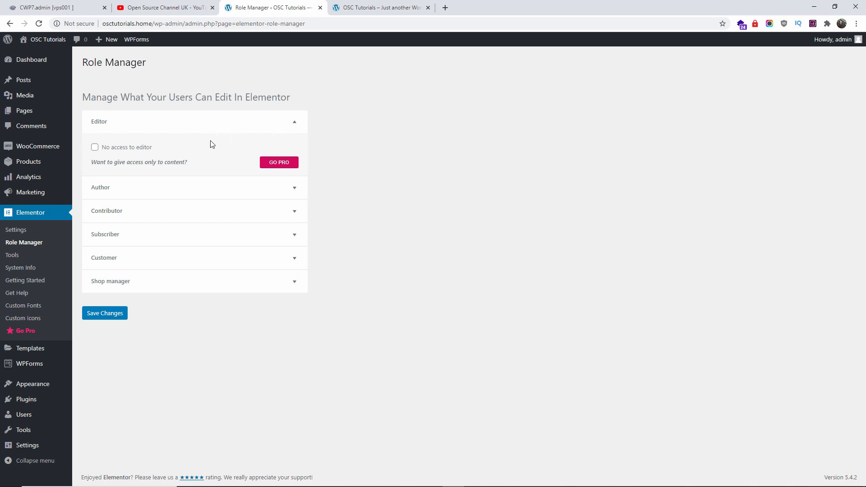
{"action": "left_click", "coordinate": [289, 189]}
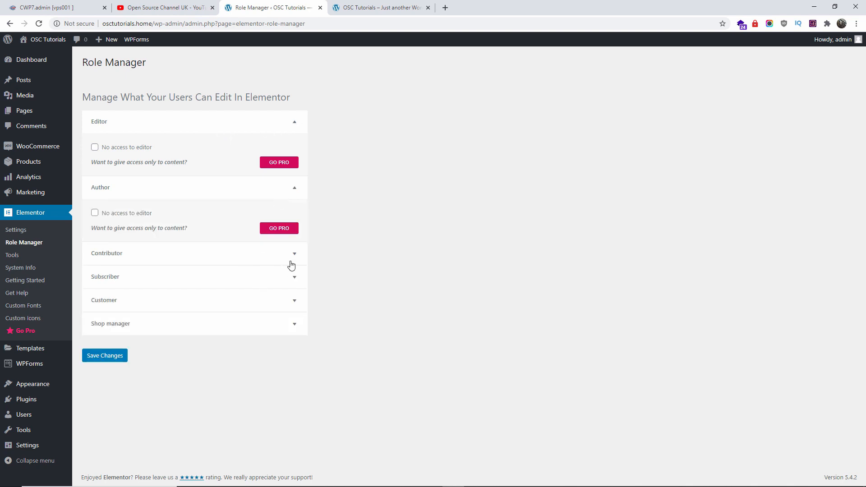
{"action": "left_click", "coordinate": [293, 302]}
{"action": "left_click", "coordinate": [294, 277]}
{"action": "left_click", "coordinate": [294, 254]}
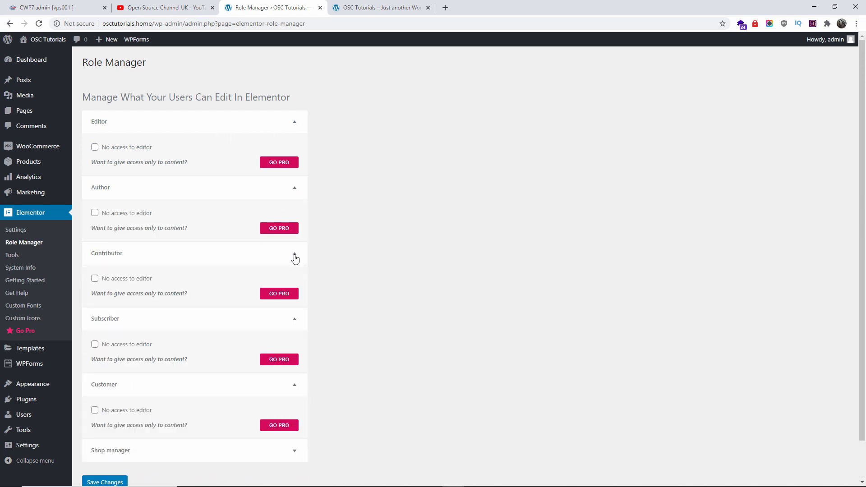
{"action": "scroll", "coordinate": [399, 293], "scroll_direction": "down", "scroll_amount": 1}
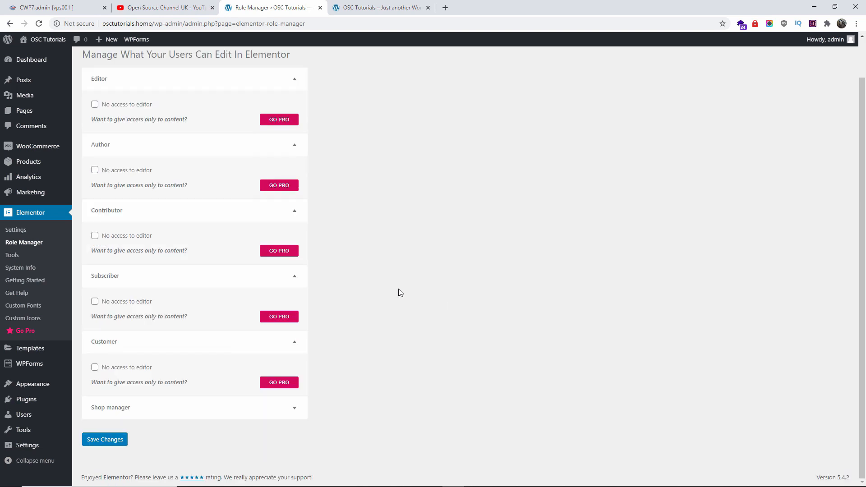
Review Elementor's general tools and its Replace URL option for updating the site address
{"action": "left_click", "coordinate": [6, 259]}
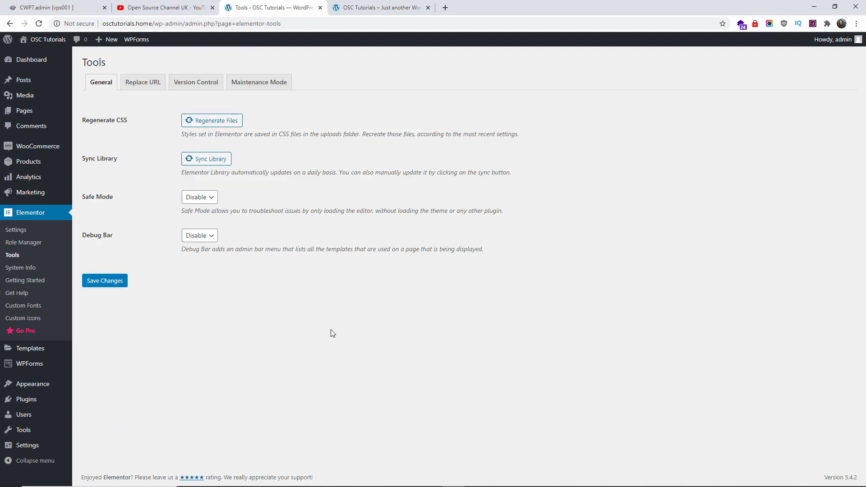
{"action": "left_click", "coordinate": [147, 83]}
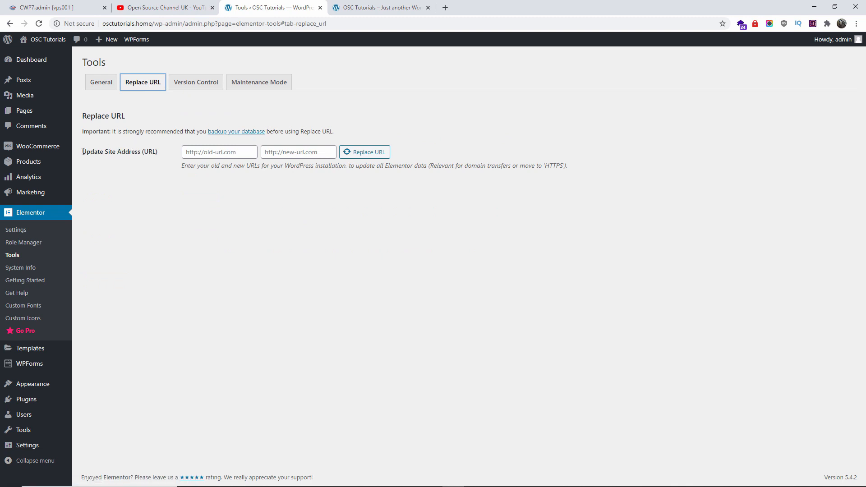
{"action": "left_click_drag", "start_coordinate": [83, 151], "coordinate": [170, 151]}
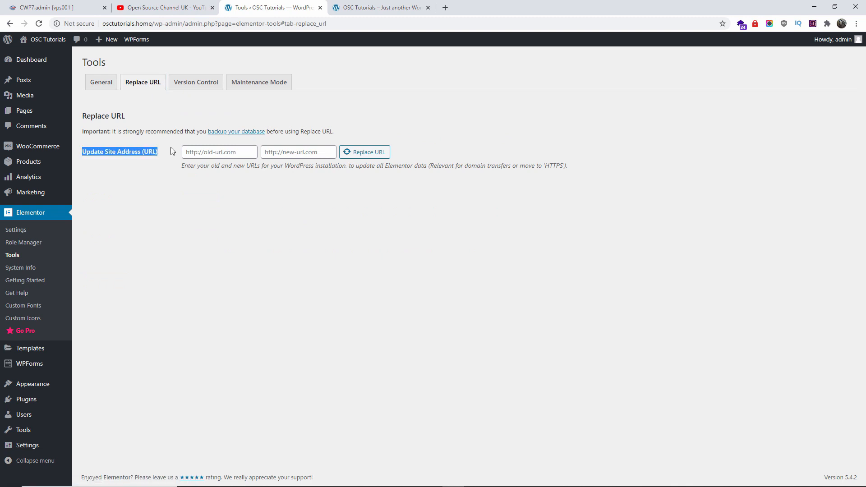
Try setting Beta Tester to Enable in Elementor's version control tools
{"action": "left_click", "coordinate": [201, 81]}
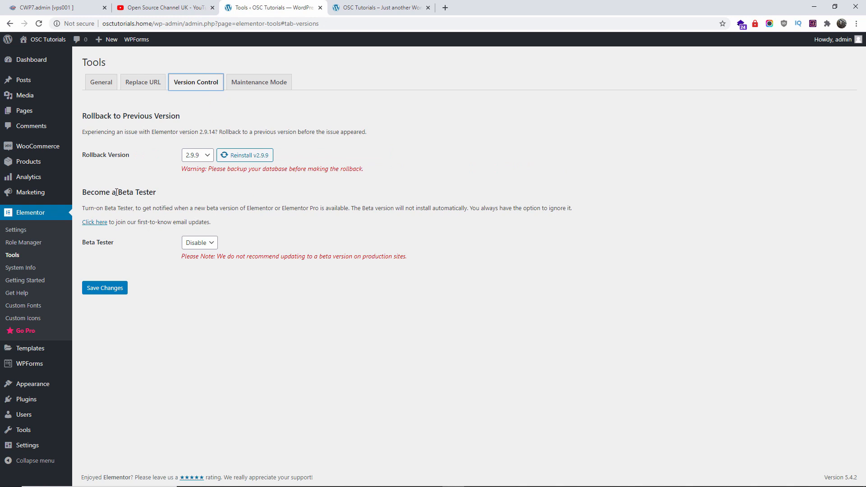
{"action": "left_click_drag", "start_coordinate": [84, 195], "coordinate": [156, 194]}
{"action": "left_click", "coordinate": [196, 243]}
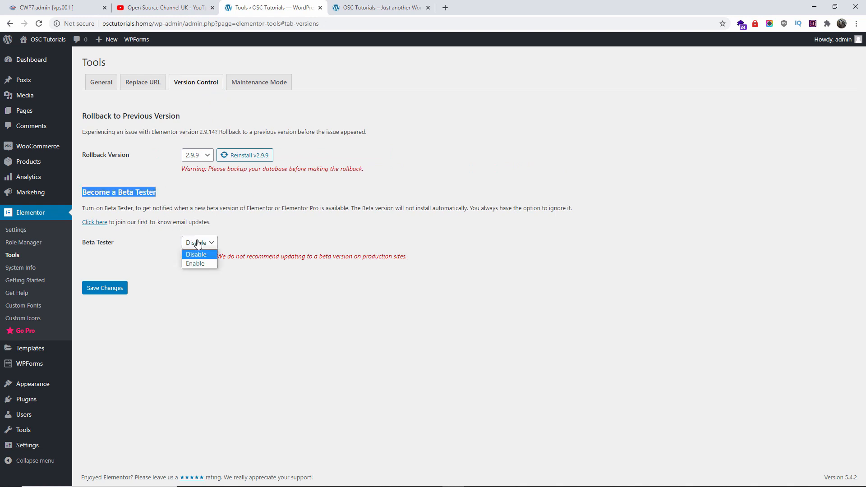
{"action": "left_click", "coordinate": [193, 263]}
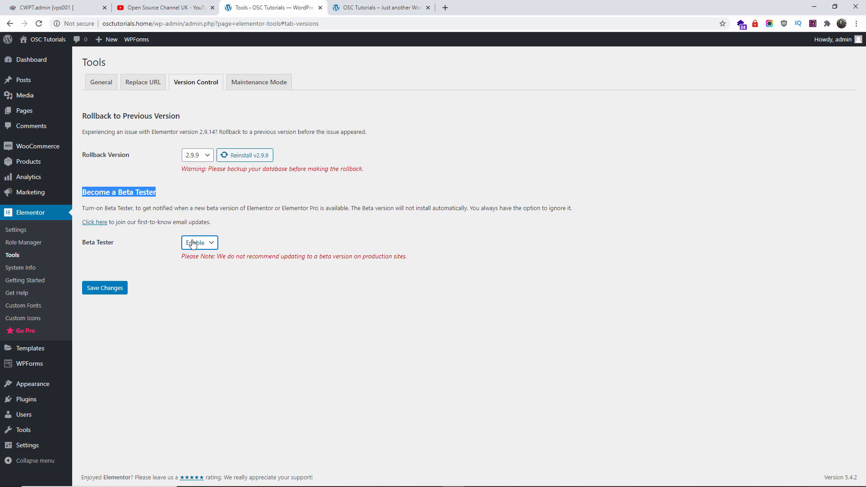
{"action": "left_click", "coordinate": [193, 243]}
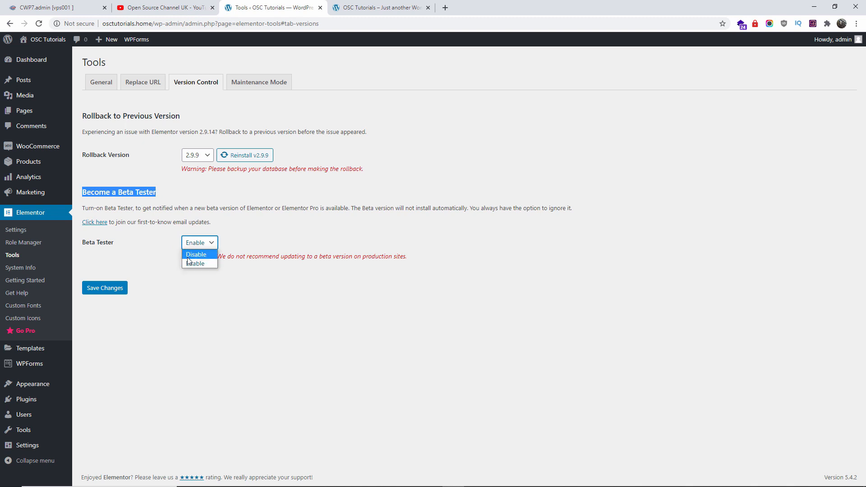
Try the Coming Soon and Maintenance modes in Elementor's maintenance tools, check the template choices and follow the link to create one
{"action": "left_click", "coordinate": [270, 84]}
{"action": "left_click", "coordinate": [214, 156]}
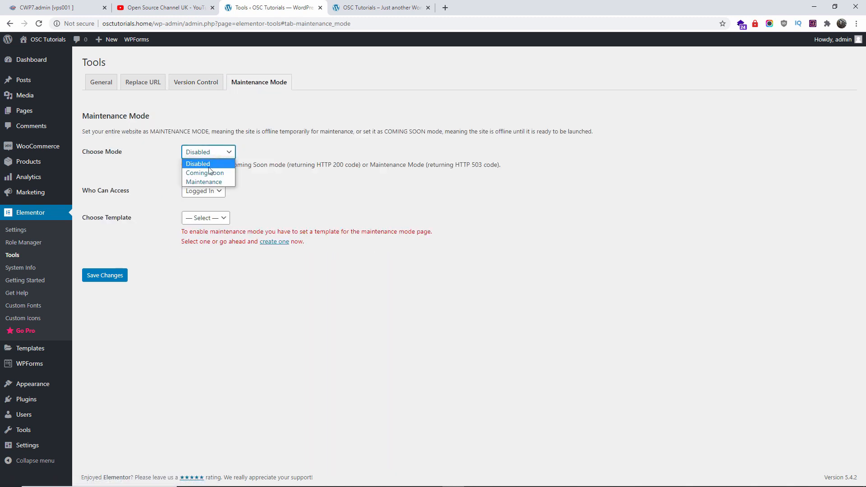
{"action": "left_click", "coordinate": [207, 174]}
{"action": "left_click", "coordinate": [213, 156]}
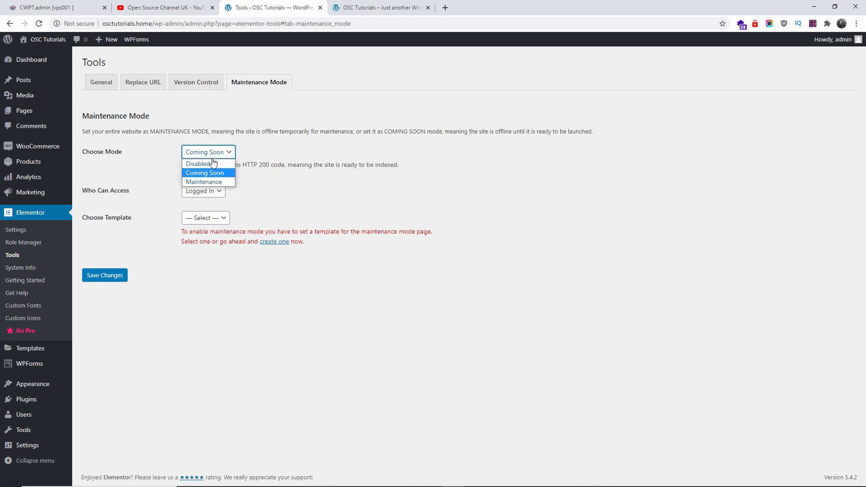
{"action": "left_click", "coordinate": [211, 182]}
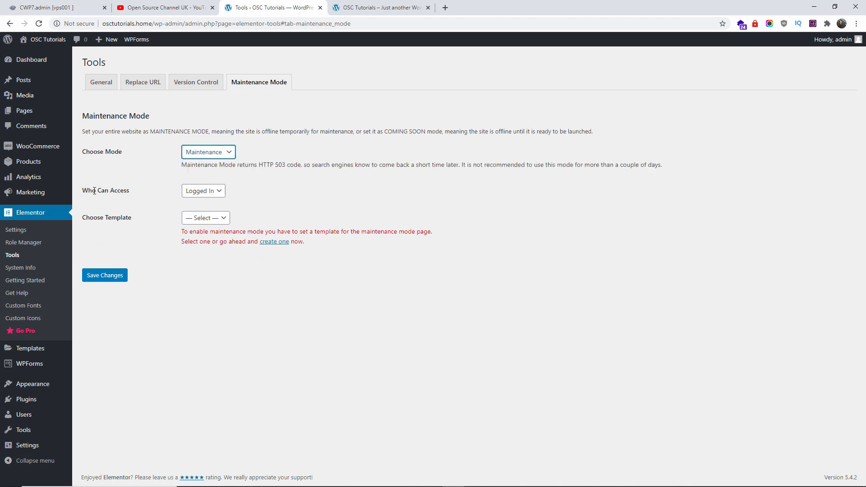
{"action": "left_click", "coordinate": [202, 218]}
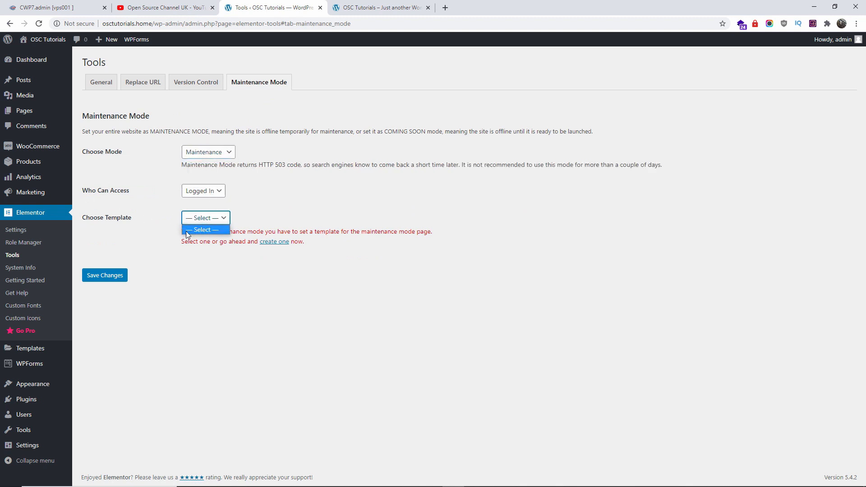
{"action": "left_click", "coordinate": [217, 253]}
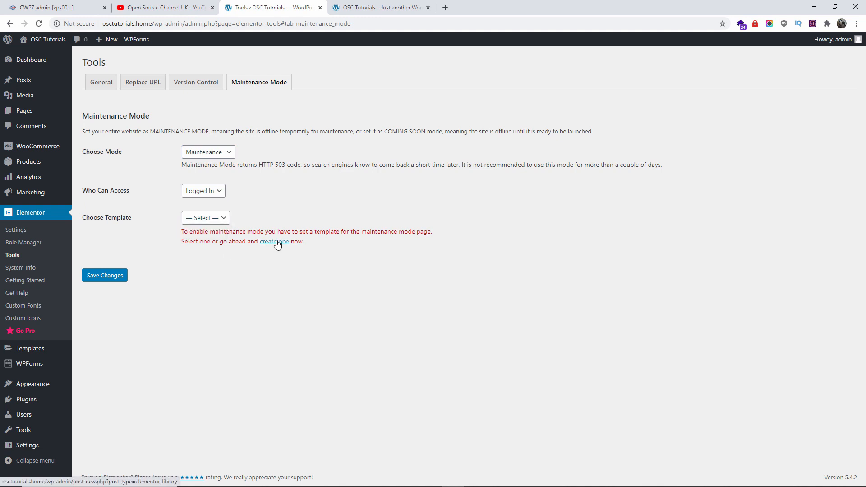
{"action": "left_click", "coordinate": [276, 242]}
Open the site's Home page for editing with Elementor from the list of all pages
{"action": "mouse_move", "coordinate": [33, 117]}
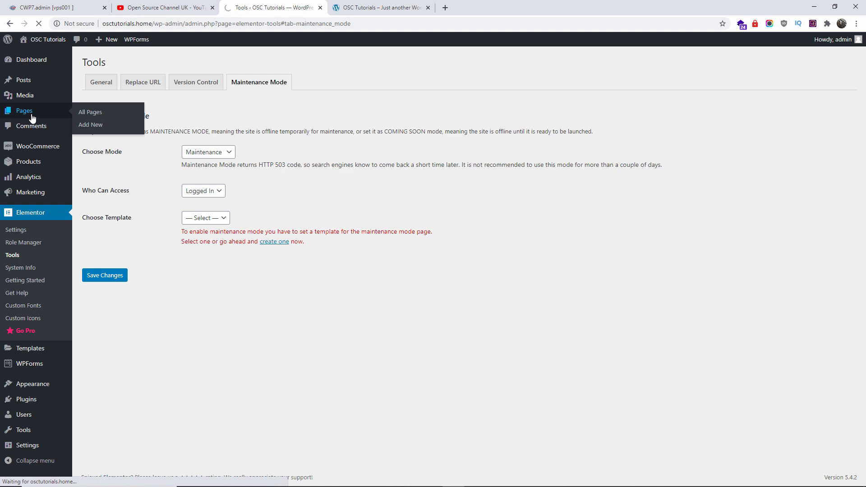
{"action": "left_click", "coordinate": [33, 116]}
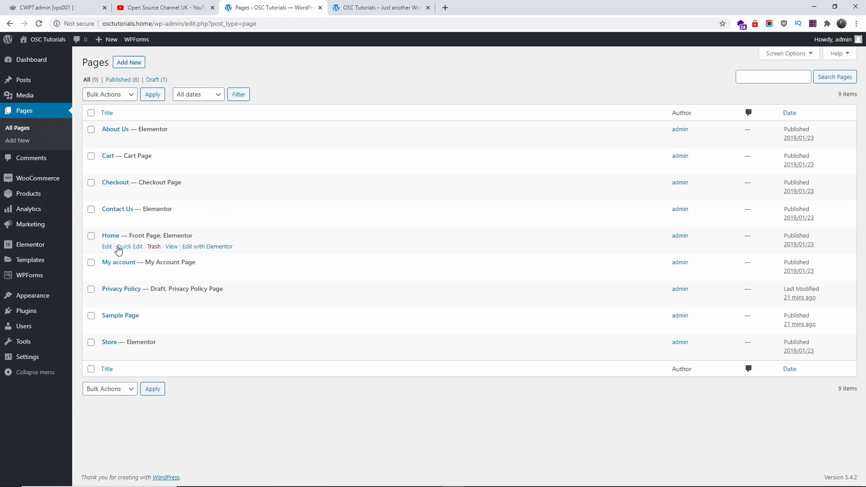
{"action": "left_click", "coordinate": [194, 249]}
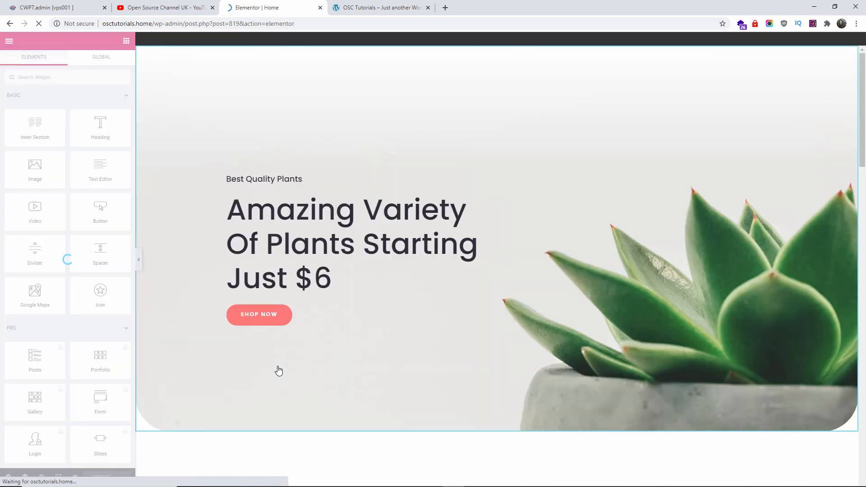
{"action": "mouse_move", "coordinate": [862, 119]}
{"action": "left_mouse_down"}
{"action": "mouse_move", "coordinate": [865, 358]}
{"action": "mouse_move", "coordinate": [863, 116]}
{"action": "left_mouse_up"}
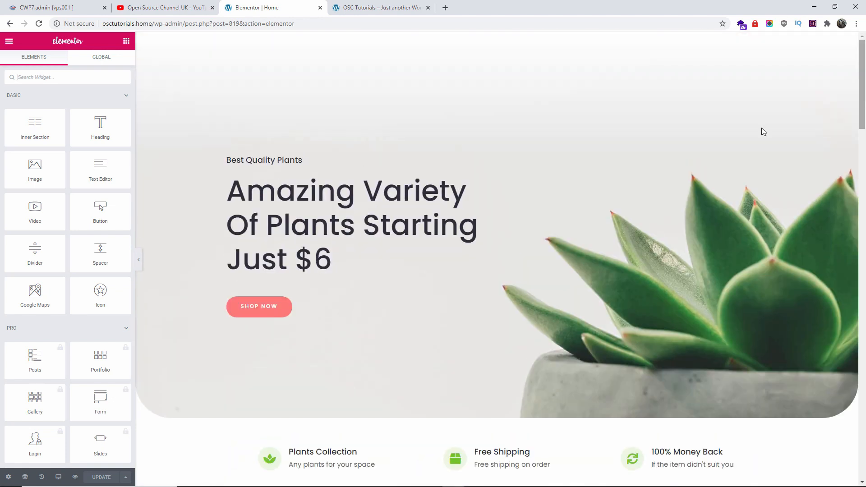
Change the hero heading to "Amazing Variety Of Plants Starting Just $9" and update the page
{"action": "left_click", "coordinate": [377, 191]}
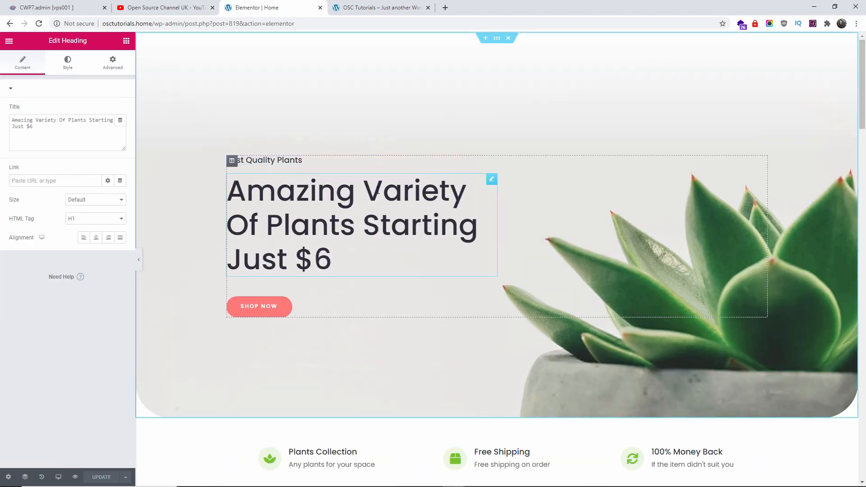
{"action": "left_click", "coordinate": [33, 128]}
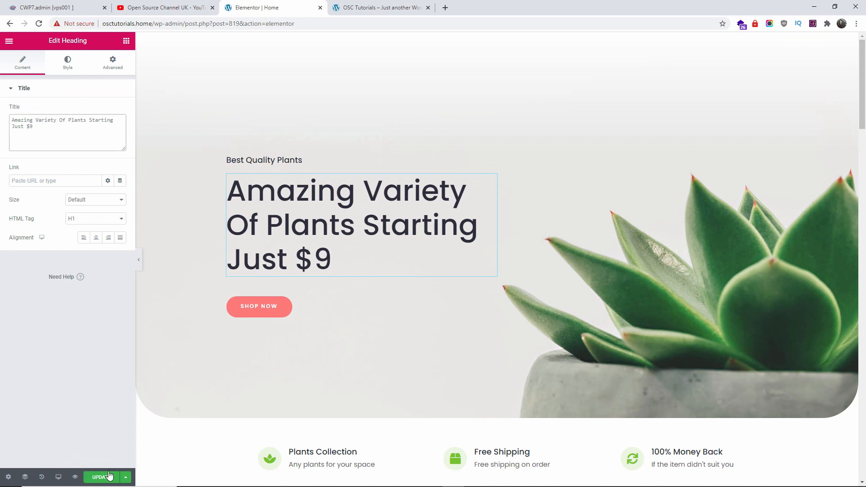
{"action": "left_click", "coordinate": [118, 476]}
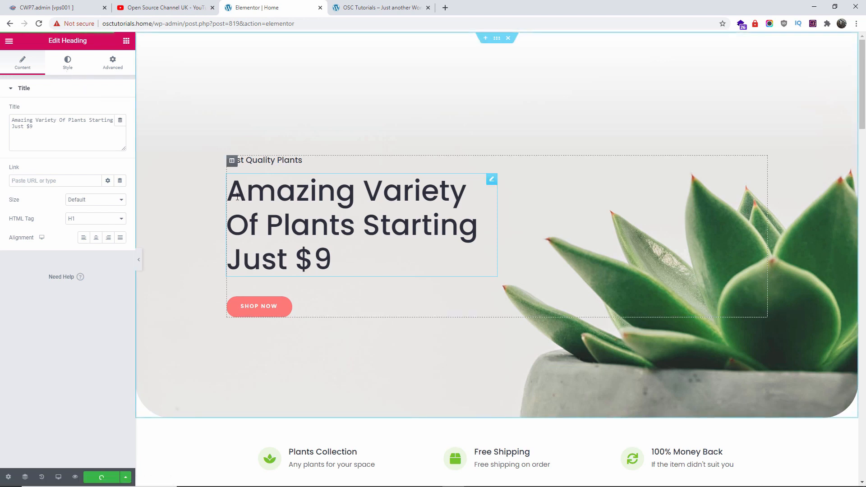
{"action": "left_click_drag", "start_coordinate": [230, 194], "coordinate": [335, 247]}
{"action": "left_click", "coordinate": [335, 247]}
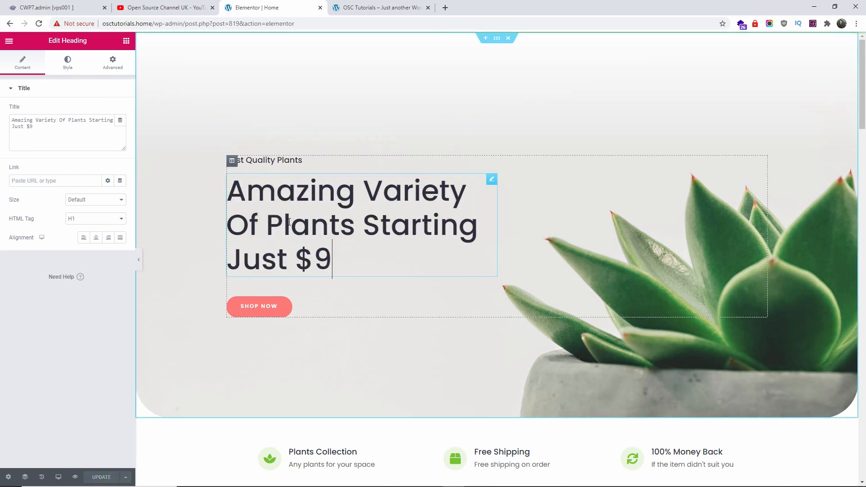
Try preset swatches and custom picked text colours on the hero heading and clear the colour
{"action": "left_click", "coordinate": [68, 63]}
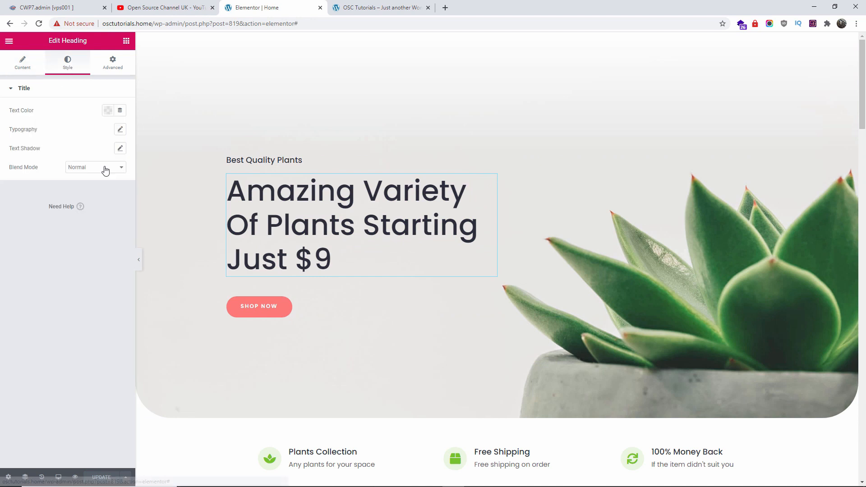
{"action": "left_click", "coordinate": [108, 112]}
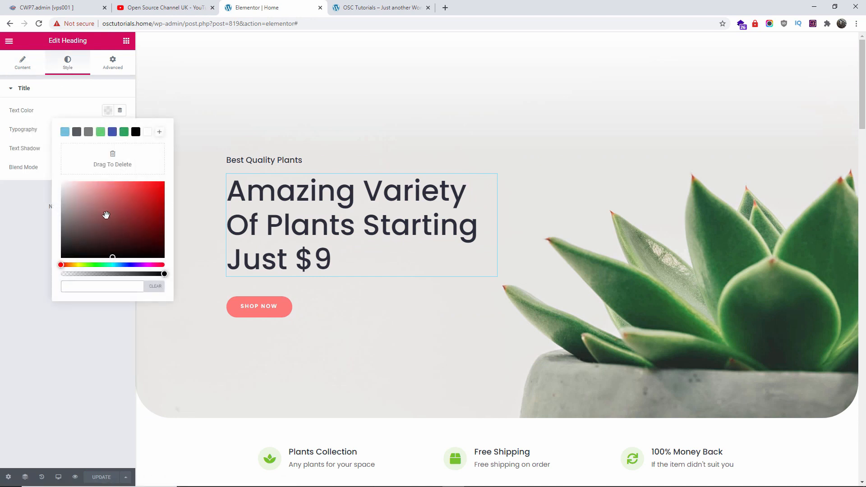
{"action": "left_click", "coordinate": [64, 131]}
{"action": "left_click", "coordinate": [88, 132]}
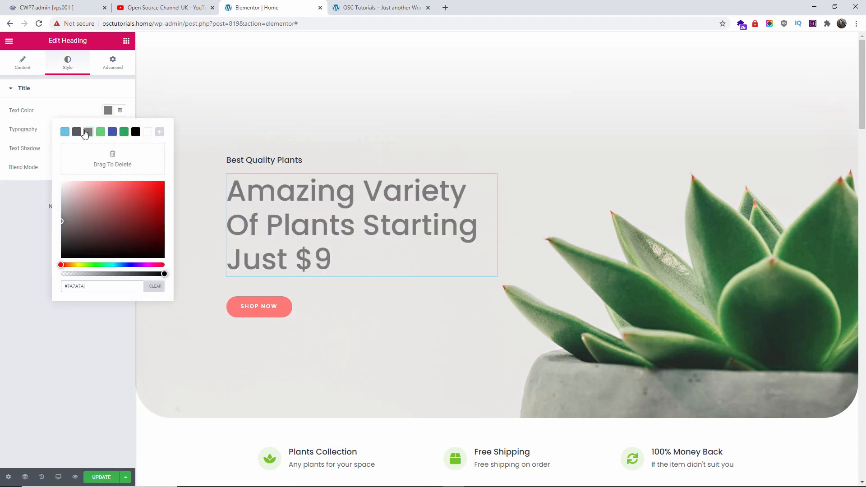
{"action": "left_click", "coordinate": [123, 133]}
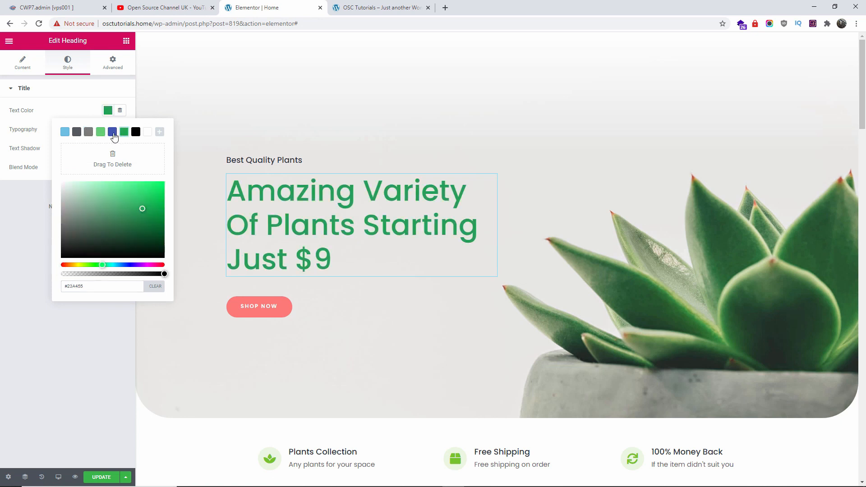
{"action": "left_click", "coordinate": [113, 134]}
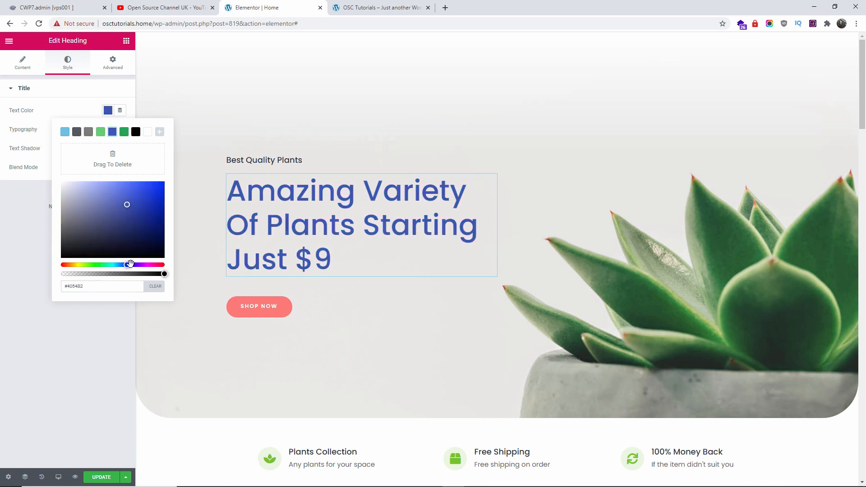
{"action": "left_click_drag", "start_coordinate": [127, 264], "coordinate": [75, 264]}
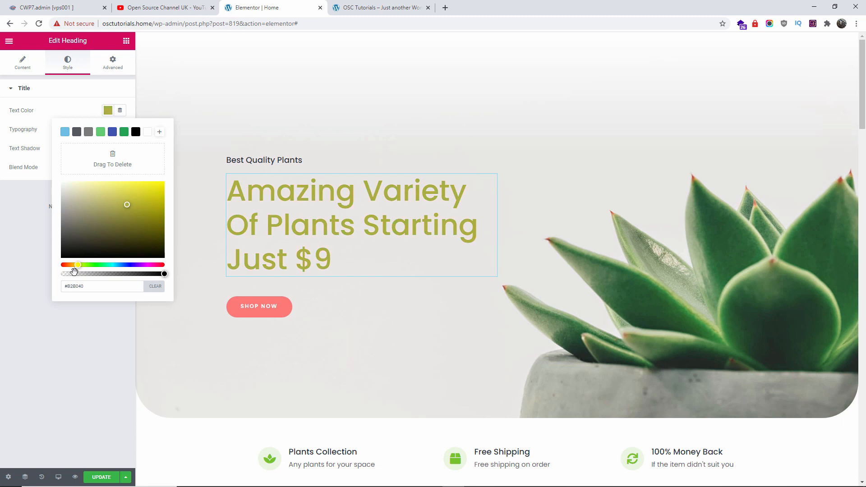
{"action": "left_click", "coordinate": [135, 227]}
{"action": "left_click_drag", "start_coordinate": [155, 213], "coordinate": [101, 241]}
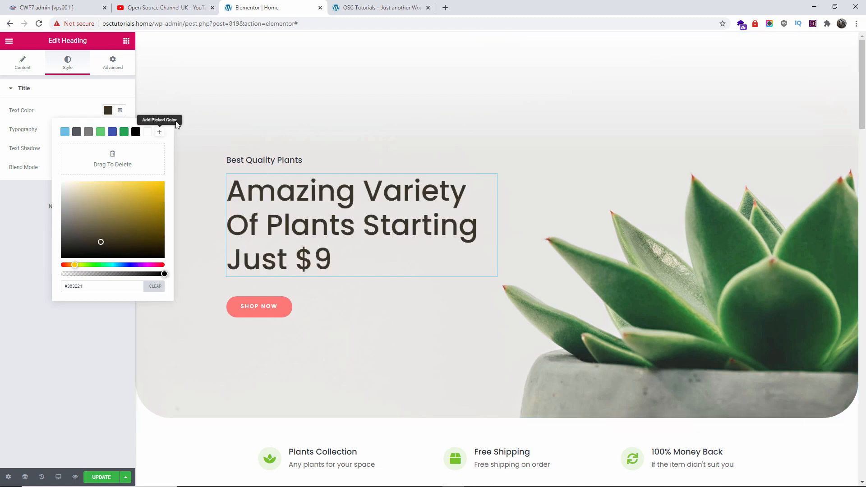
{"action": "left_click", "coordinate": [156, 286]}
{"action": "left_click", "coordinate": [83, 114]}
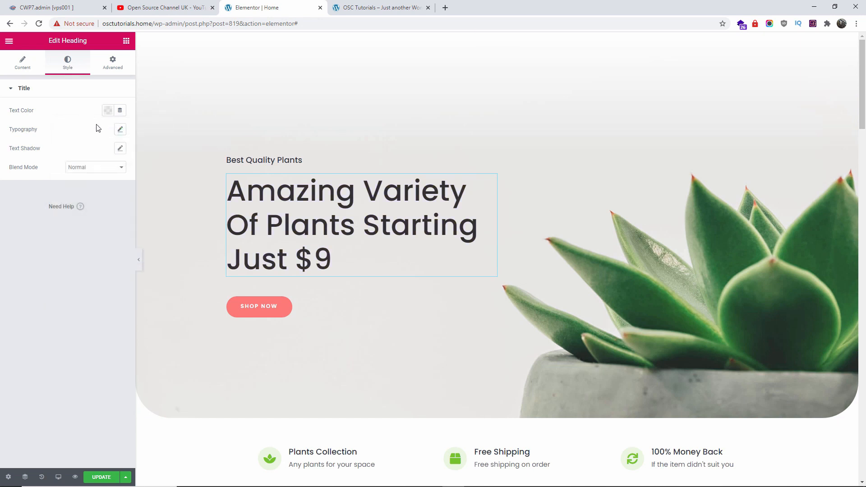
Try the Lato font family on the hero heading, restore Default and browse the other available fonts
{"action": "left_click", "coordinate": [121, 131]}
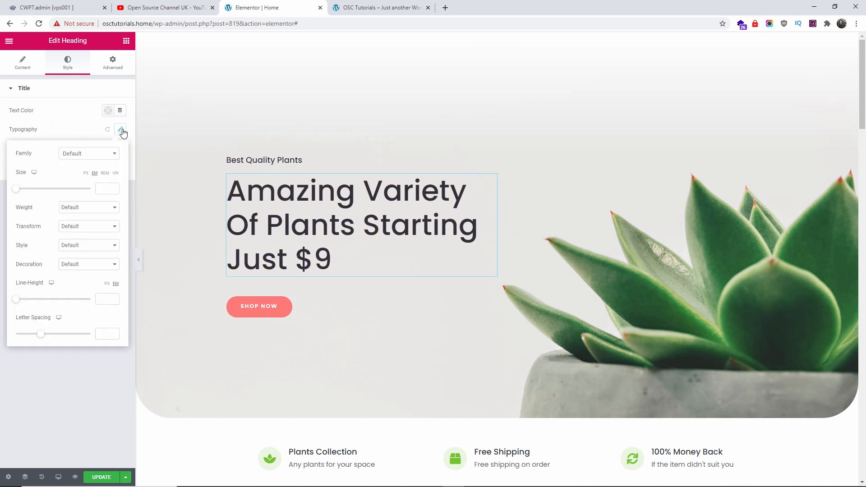
{"action": "left_click", "coordinate": [115, 157]}
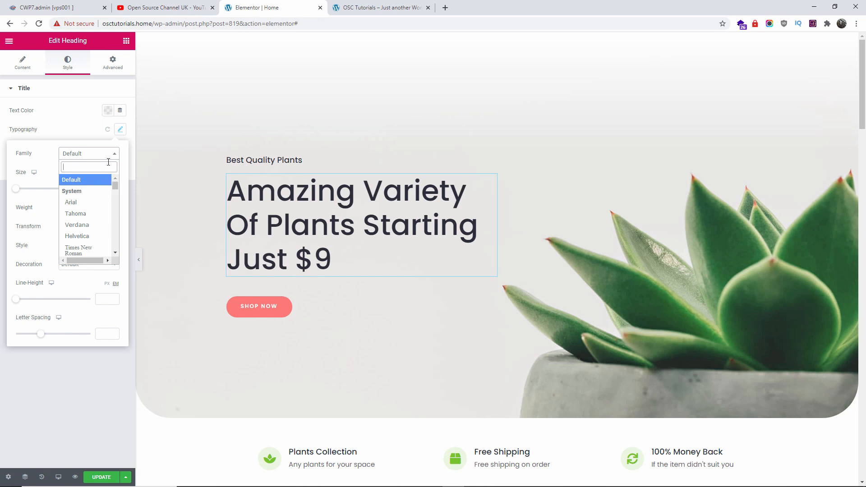
{"action": "type", "text": "lat"}
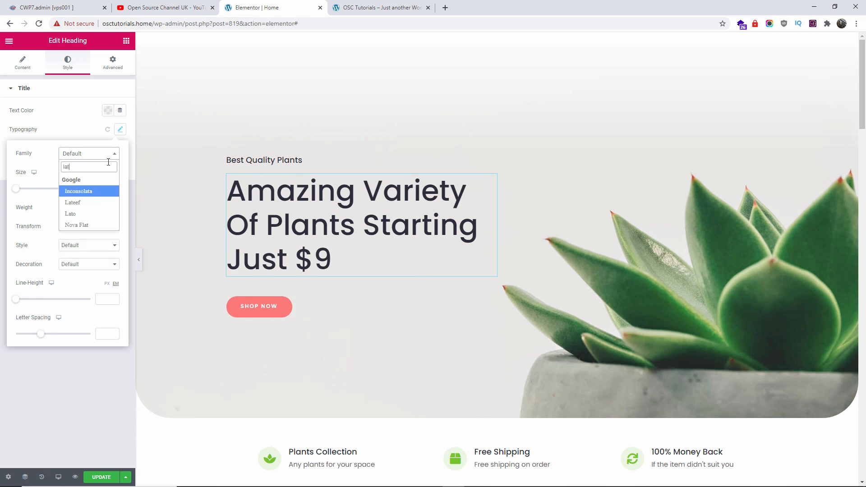
{"action": "left_click", "coordinate": [84, 213]}
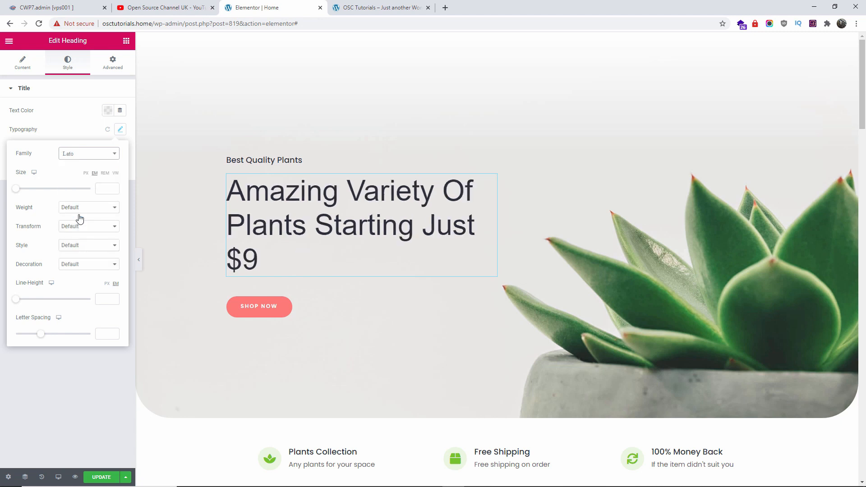
{"action": "left_click", "coordinate": [114, 155]}
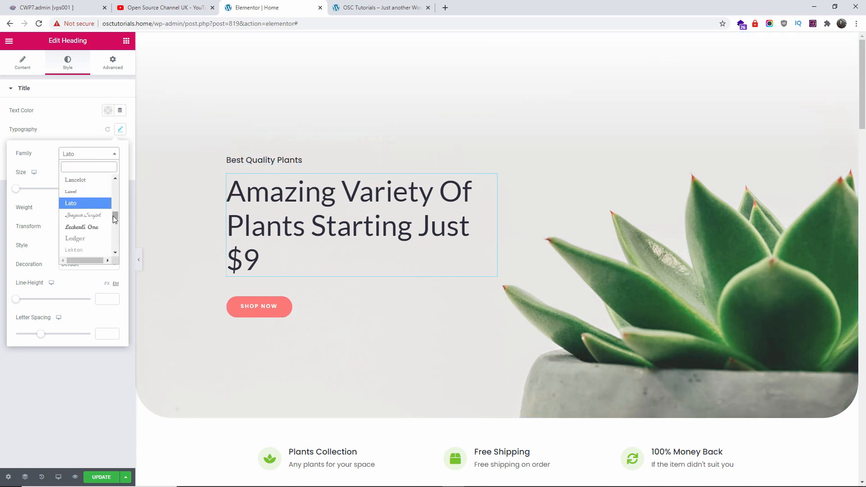
{"action": "left_click_drag", "start_coordinate": [115, 215], "coordinate": [116, 181]}
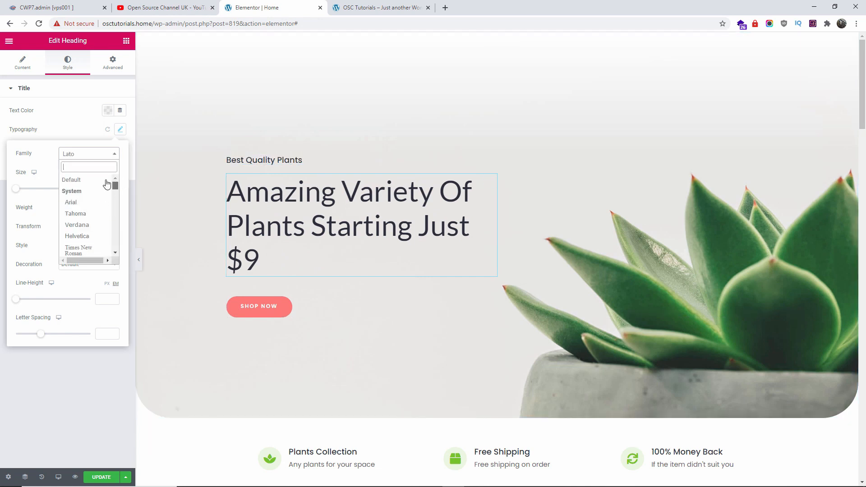
{"action": "left_click", "coordinate": [68, 181]}
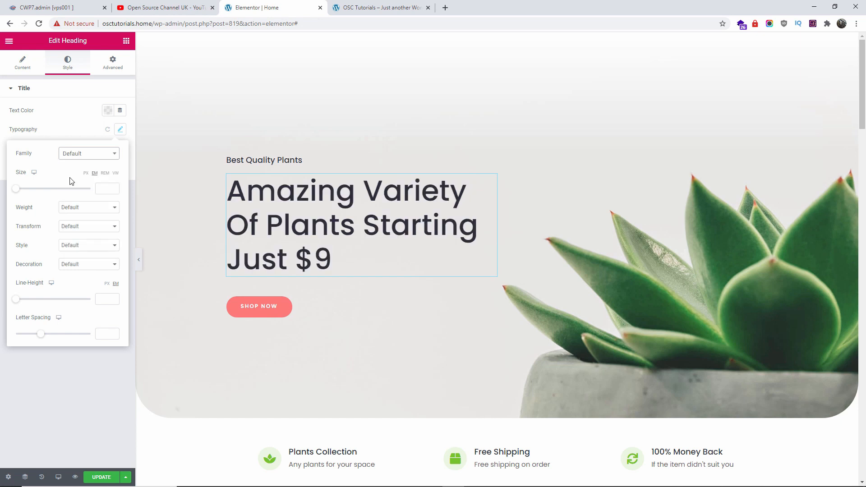
{"action": "left_click", "coordinate": [113, 164]}
{"action": "left_click_drag", "start_coordinate": [115, 183], "coordinate": [117, 199]}
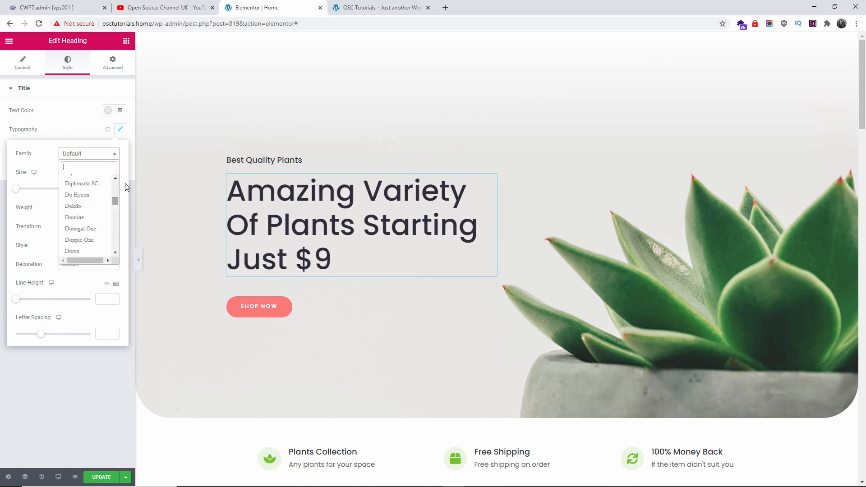
{"action": "left_click", "coordinate": [146, 179]}
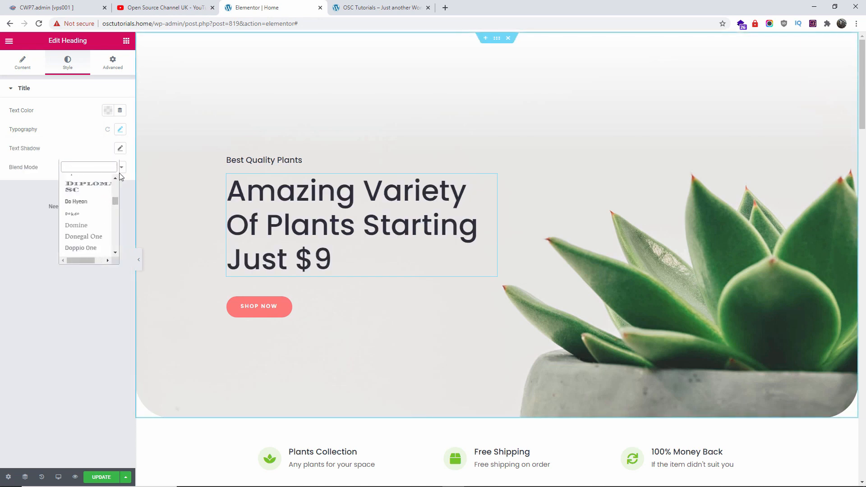
Set the hero heading's desktop font size to 4.5 em
{"action": "left_click", "coordinate": [119, 129]}
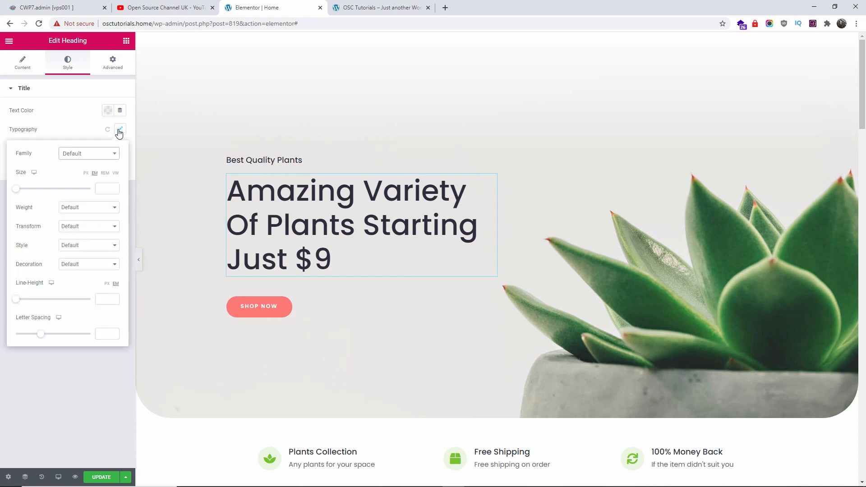
{"action": "left_click", "coordinate": [24, 188]}
{"action": "left_click_drag", "start_coordinate": [29, 192], "coordinate": [50, 195]}
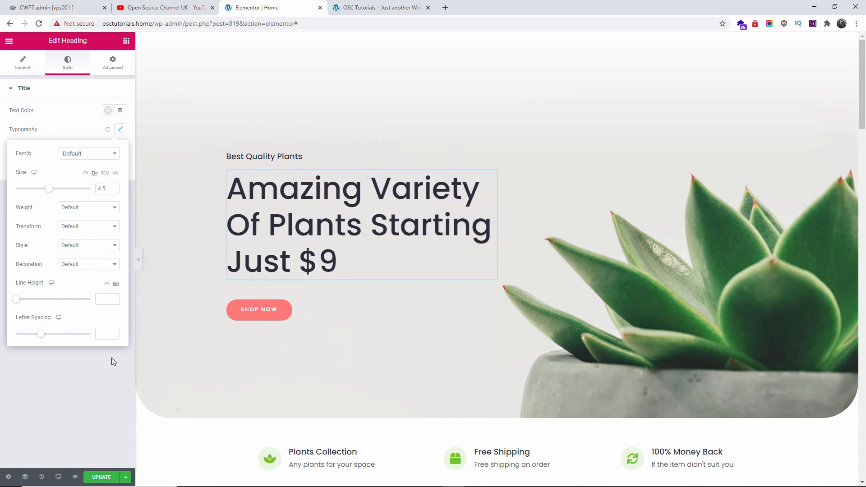
{"action": "left_click", "coordinate": [81, 423]}
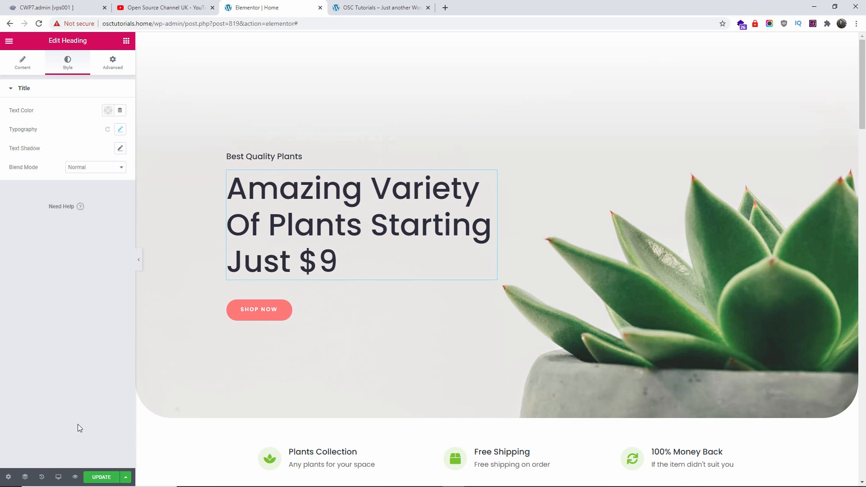
Switch to the tablet preview and set the hero heading's font size to 2.8 em for that device
{"action": "left_click", "coordinate": [60, 478]}
{"action": "left_click", "coordinate": [26, 435]}
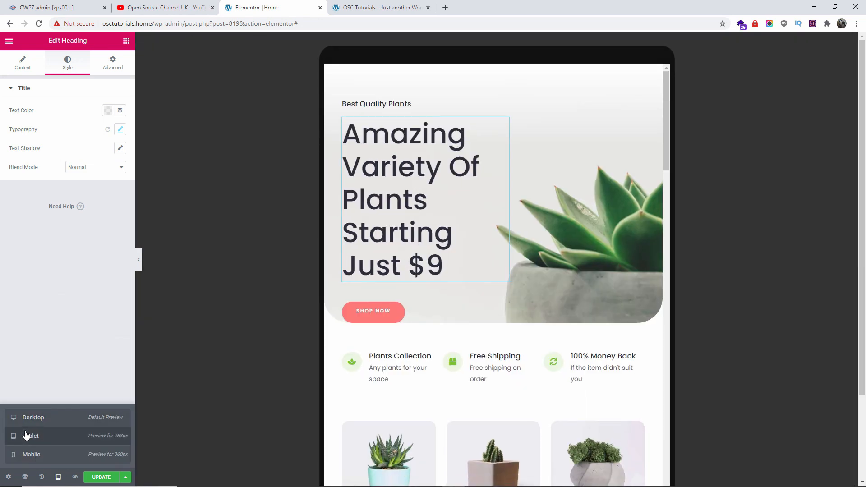
{"action": "left_click", "coordinate": [119, 129]}
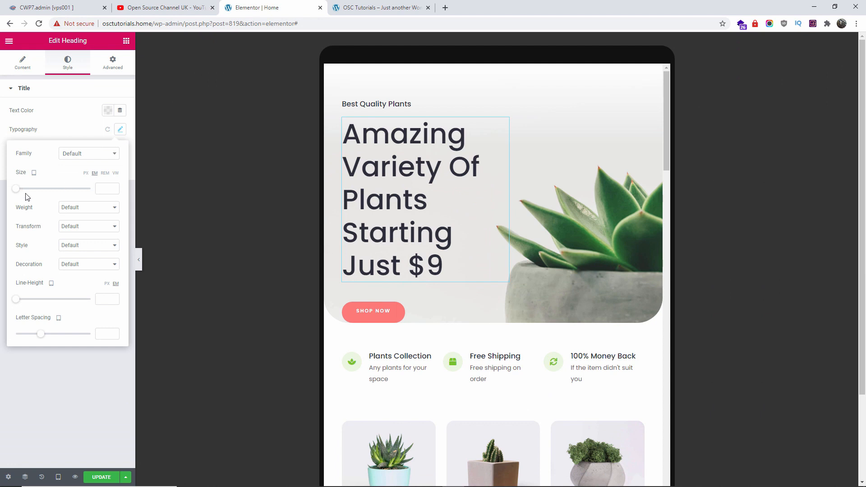
{"action": "left_click_drag", "start_coordinate": [18, 192], "coordinate": [38, 199]}
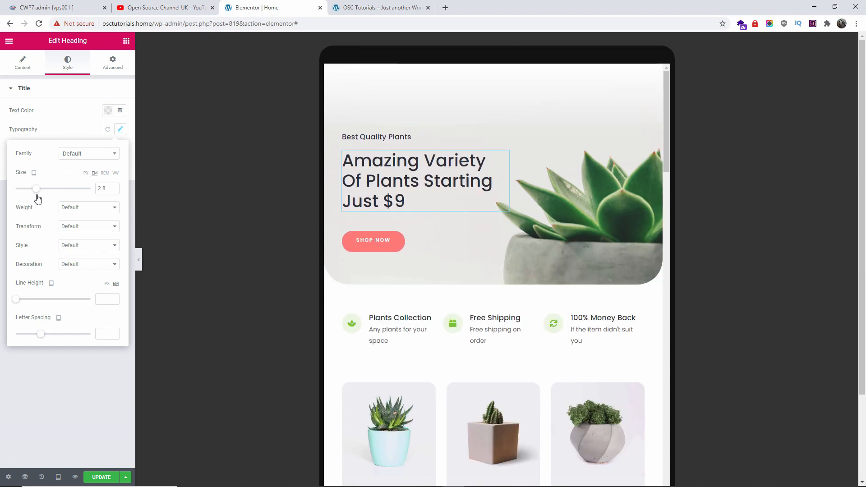
Switch to the mobile preview and set the hero heading's font size to 1.7 em for that device
{"action": "left_click", "coordinate": [58, 477]}
{"action": "left_click", "coordinate": [31, 455]}
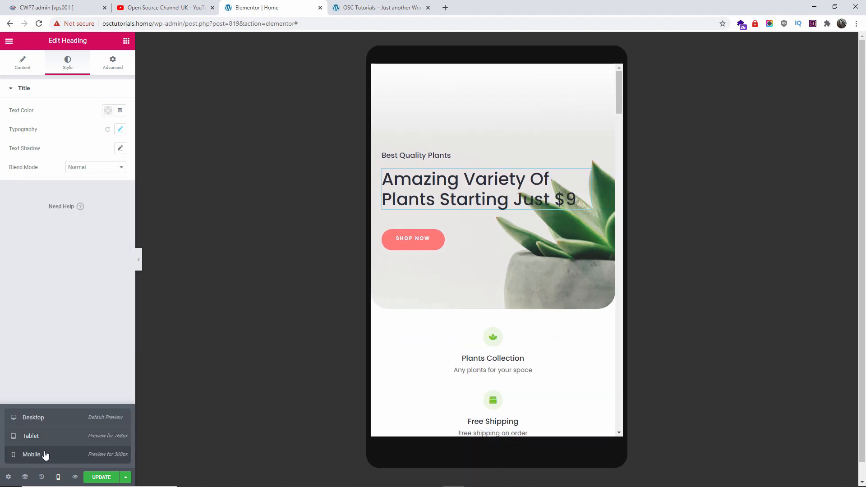
{"action": "left_click", "coordinate": [121, 129]}
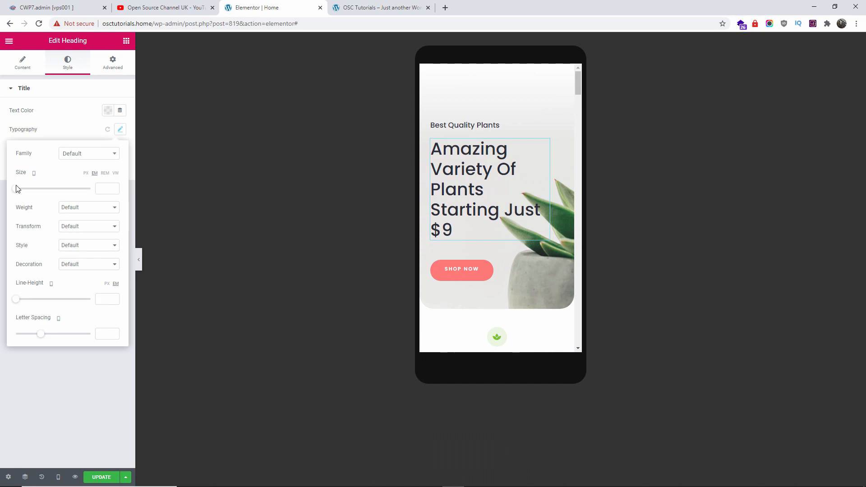
{"action": "left_click_drag", "start_coordinate": [16, 189], "coordinate": [28, 202]}
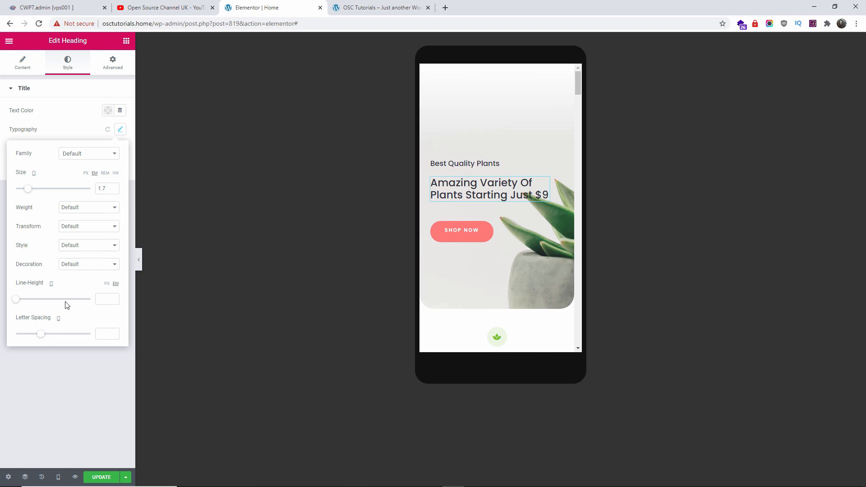
Check the hero section in the tablet preview and return to the desktop preview
{"action": "left_click", "coordinate": [58, 477]}
{"action": "left_click", "coordinate": [50, 441]}
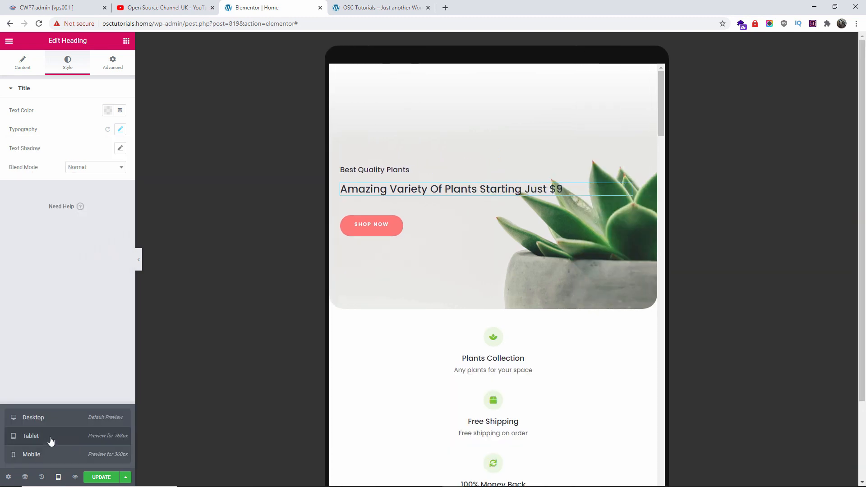
{"action": "left_click", "coordinate": [50, 416]}
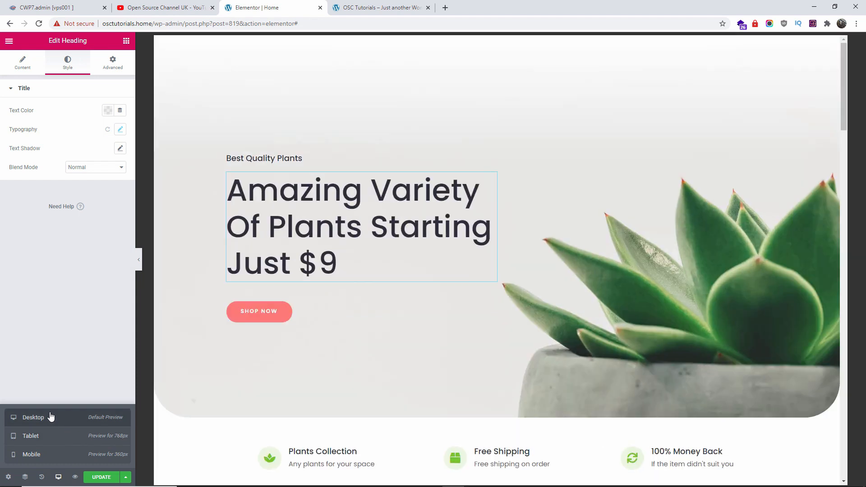
Exit the page builder to the WordPress dashboard, leaving without saving the heading changes
{"action": "left_click", "coordinate": [9, 41]}
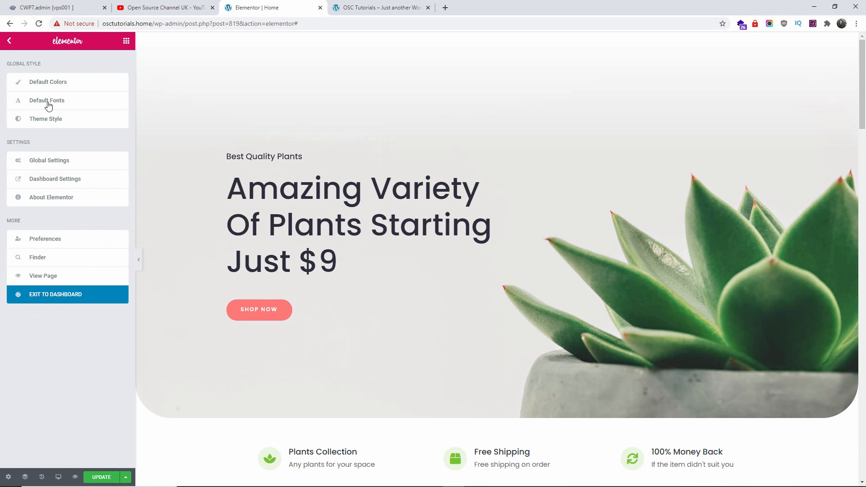
{"action": "left_click", "coordinate": [52, 293]}
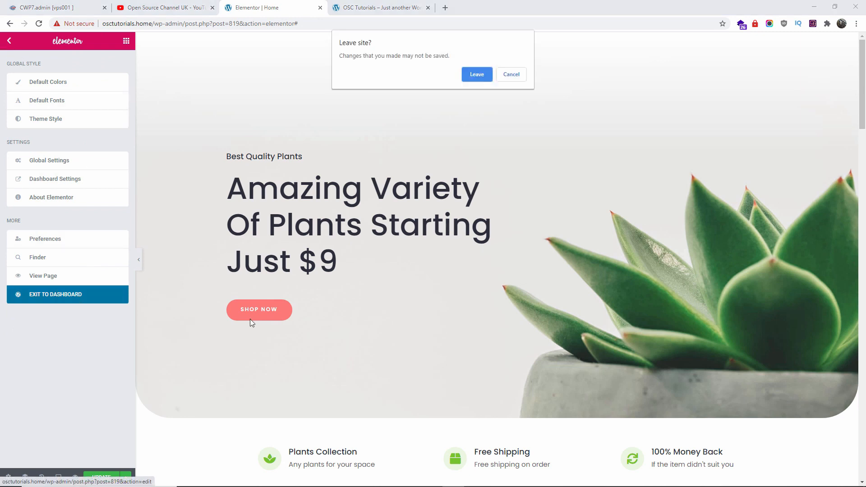
{"action": "left_click", "coordinate": [477, 75]}
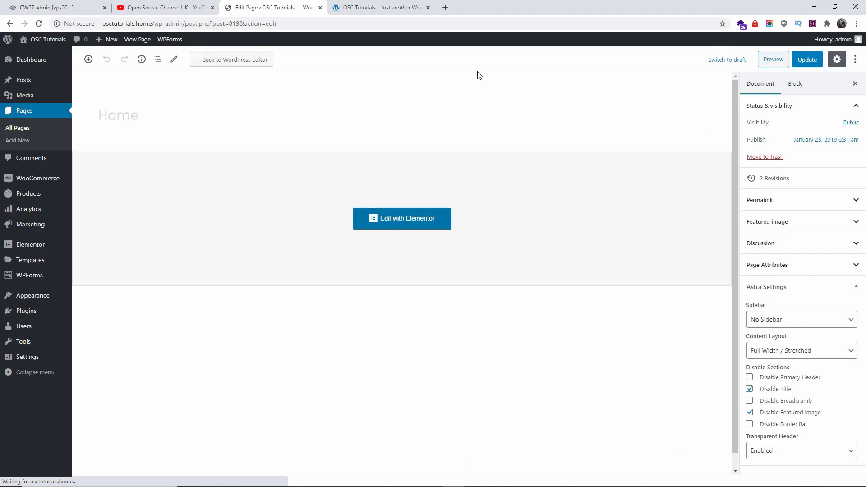
Activate the Contact Form 7 plugin and open its list of contact forms
{"action": "left_click", "coordinate": [34, 311]}
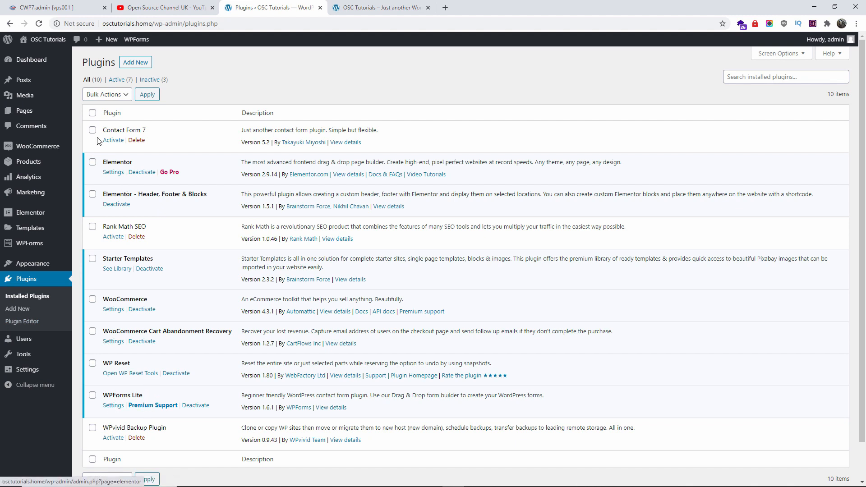
{"action": "left_click", "coordinate": [113, 141]}
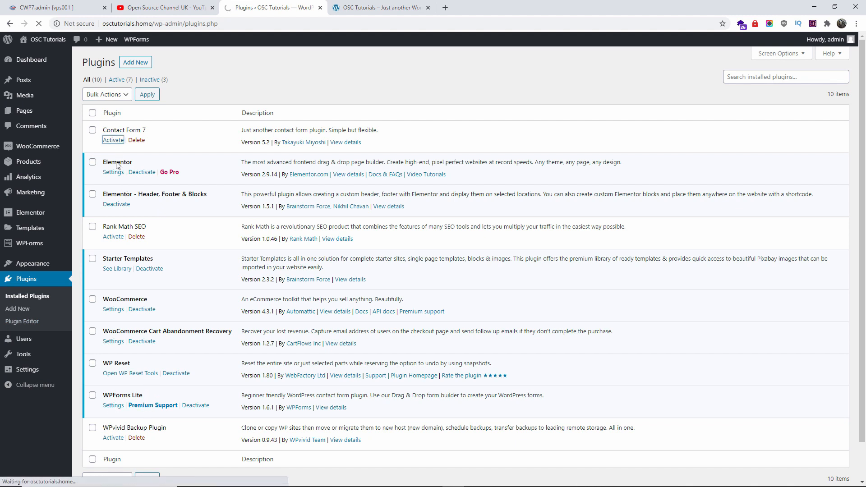
{"action": "left_click_drag", "start_coordinate": [146, 131], "coordinate": [102, 130]}
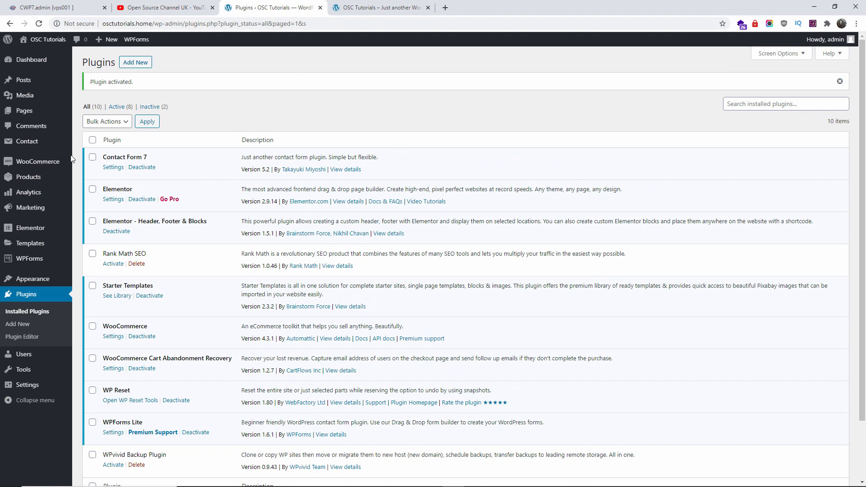
{"action": "mouse_move", "coordinate": [33, 140]}
{"action": "left_click", "coordinate": [100, 148]}
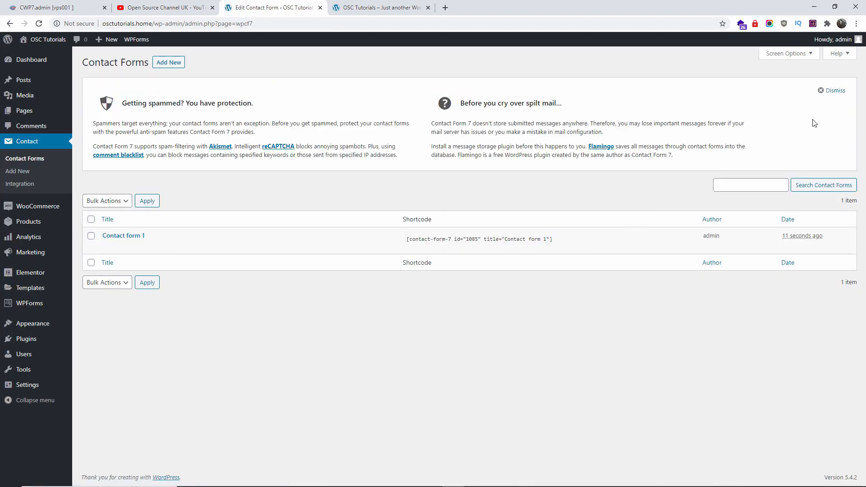
Dismiss the spam-protection and message-storage notice and open Contact form 1 for editing
{"action": "left_click", "coordinate": [830, 90]}
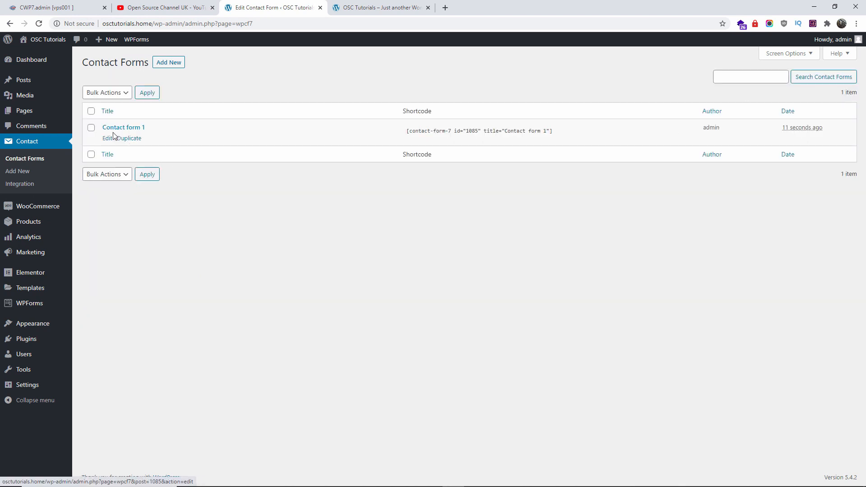
{"action": "left_click", "coordinate": [107, 139]}
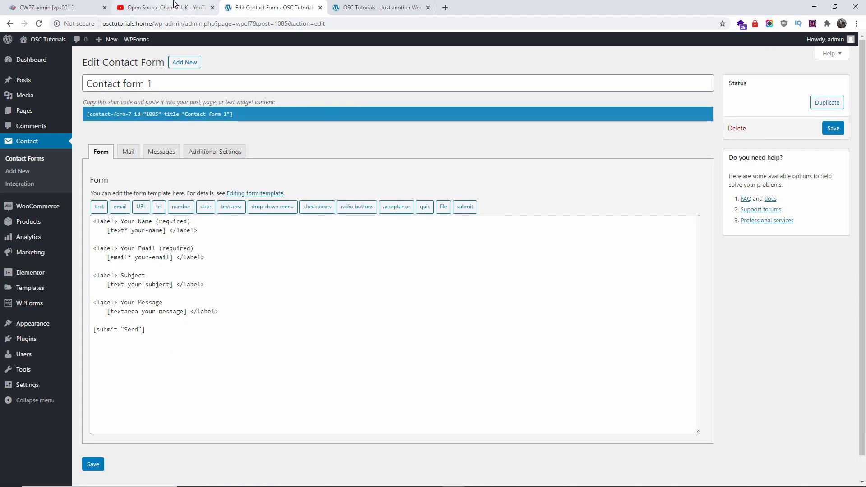
Switch to YouTube and search the Open Source Channel UK channel for "contact" to find the Contact Form 7 styling tutorial
{"action": "left_click", "coordinate": [161, 8]}
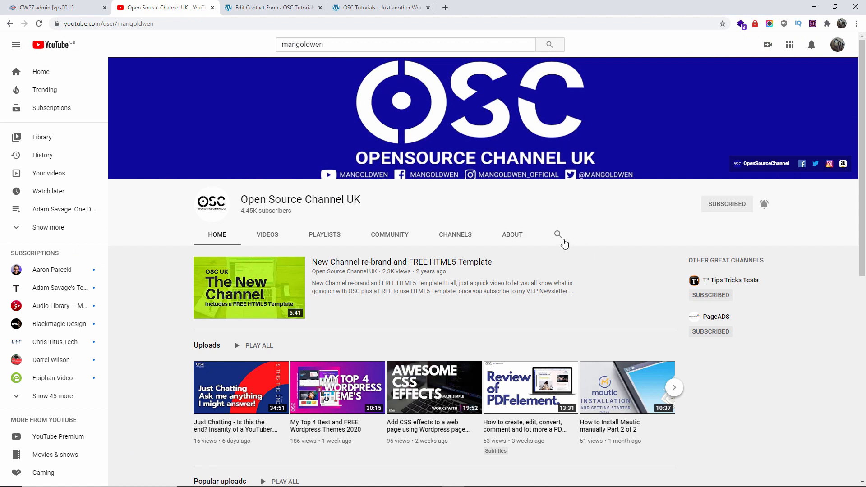
{"action": "left_click", "coordinate": [555, 240]}
{"action": "key", "text": "Return"}
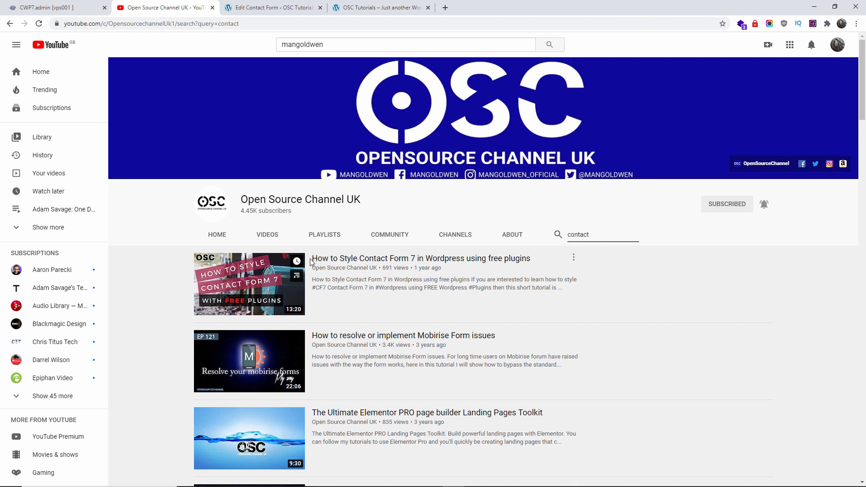
{"action": "mouse_move", "coordinate": [311, 261]}
{"action": "left_mouse_down"}
{"action": "mouse_move", "coordinate": [373, 262]}
{"action": "mouse_move", "coordinate": [327, 261]}
{"action": "left_mouse_up"}
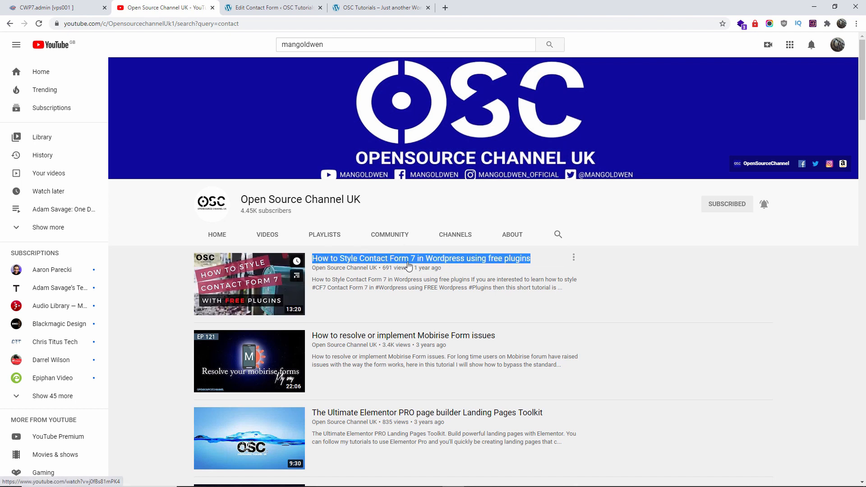
{"action": "scroll", "coordinate": [409, 266], "scroll_direction": "down", "scroll_amount": 1}
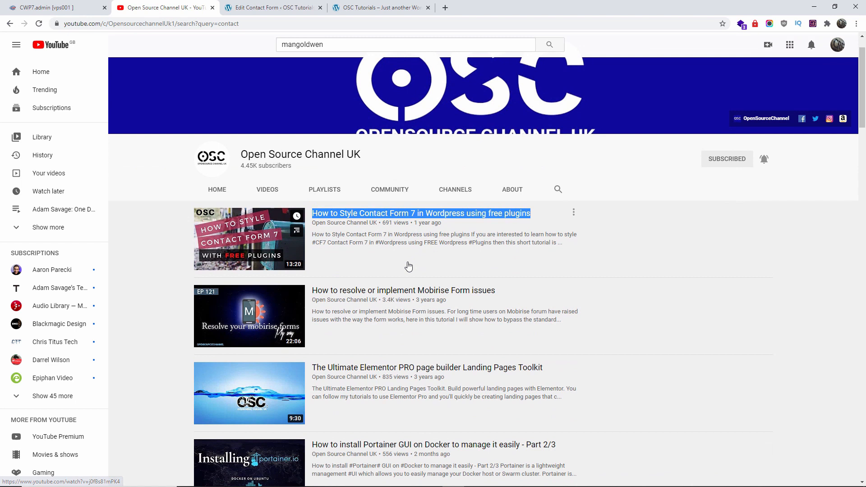
Return to the Contact form 1 editor and review its Mail, Messages and Additional Settings sections, ending on the form template
{"action": "left_click", "coordinate": [306, 3]}
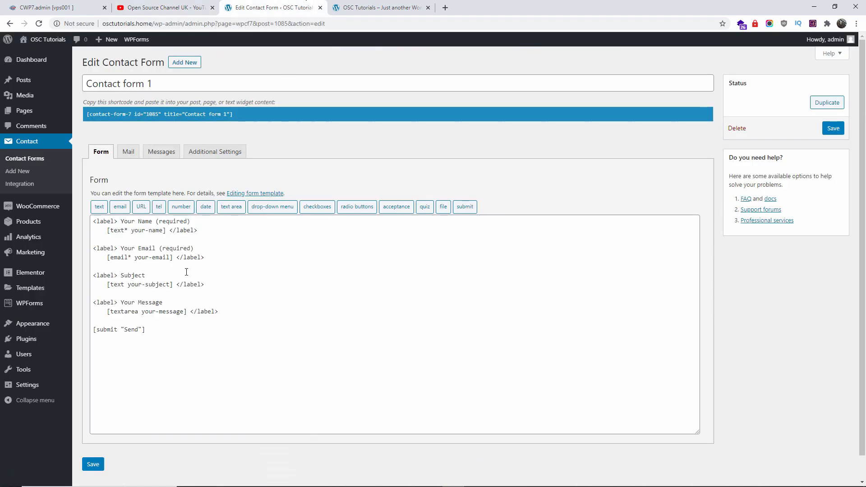
{"action": "left_click", "coordinate": [129, 152]}
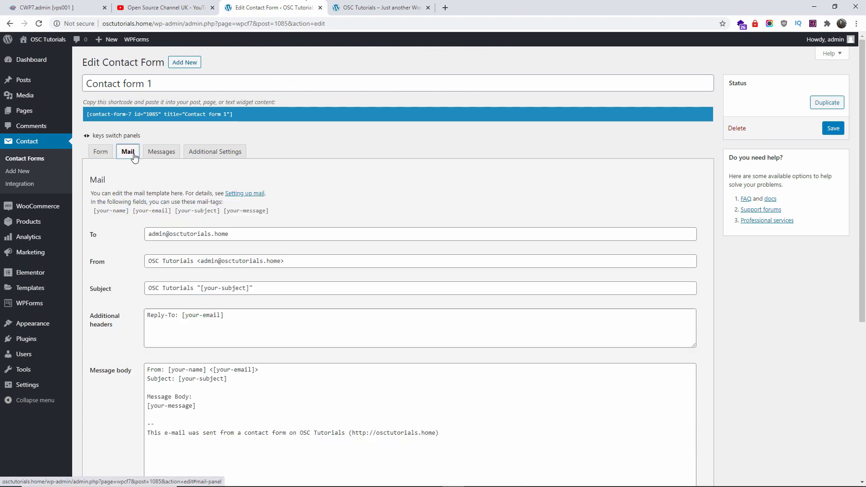
{"action": "left_click", "coordinate": [161, 152]}
{"action": "left_click", "coordinate": [191, 153]}
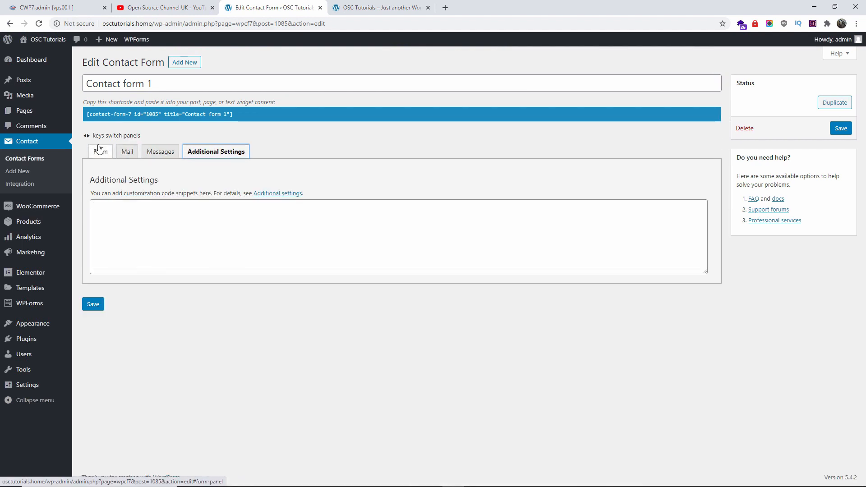
{"action": "left_click", "coordinate": [100, 152]}
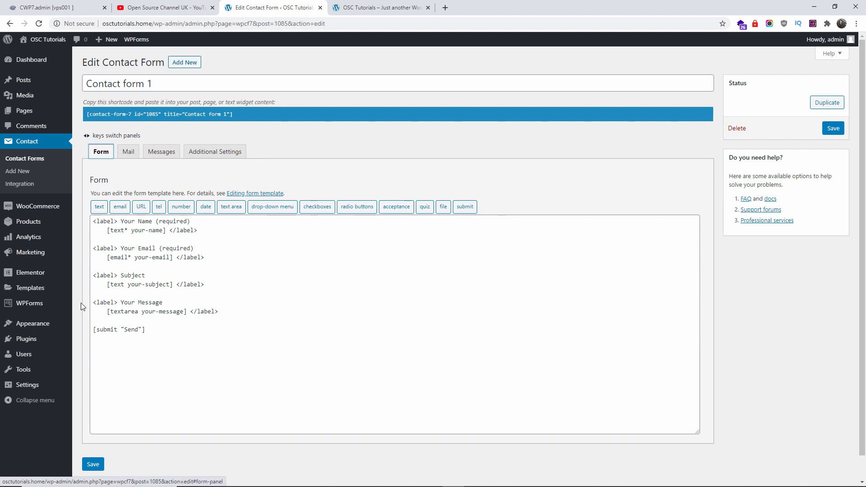
Go to the site's page for adding new plugins and search for "cf7" add-ons
{"action": "left_click", "coordinate": [32, 343]}
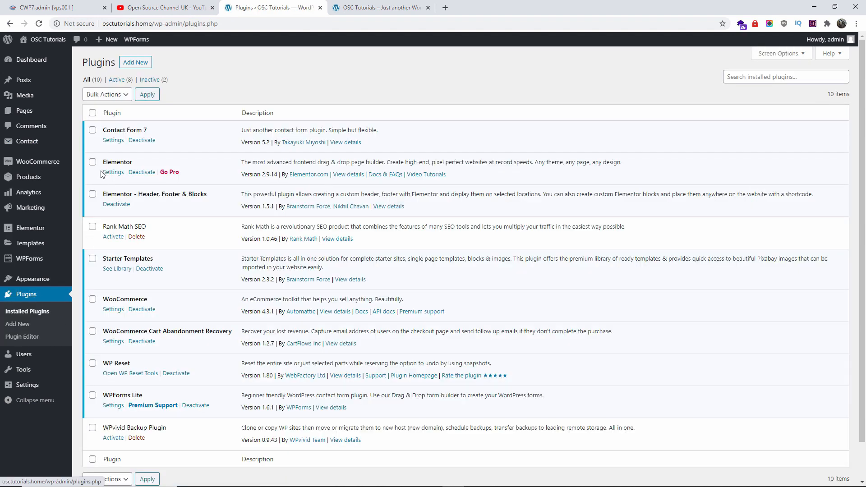
{"action": "left_click", "coordinate": [131, 66]}
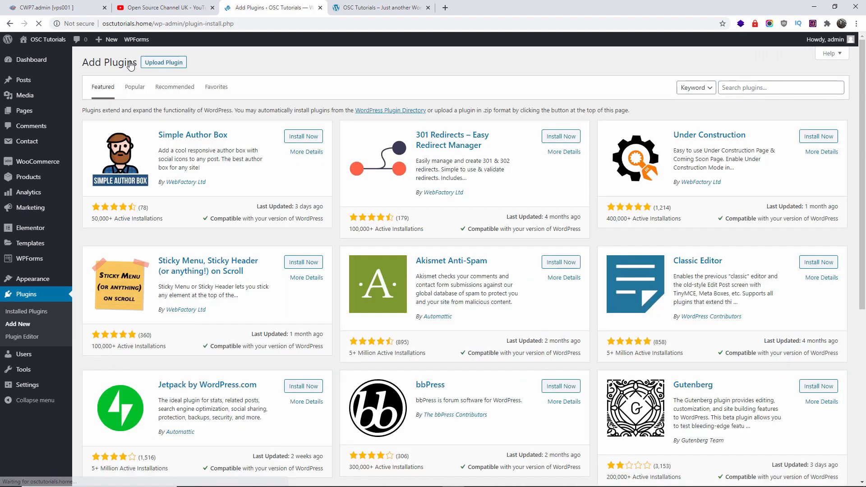
{"action": "left_click", "coordinate": [762, 91]}
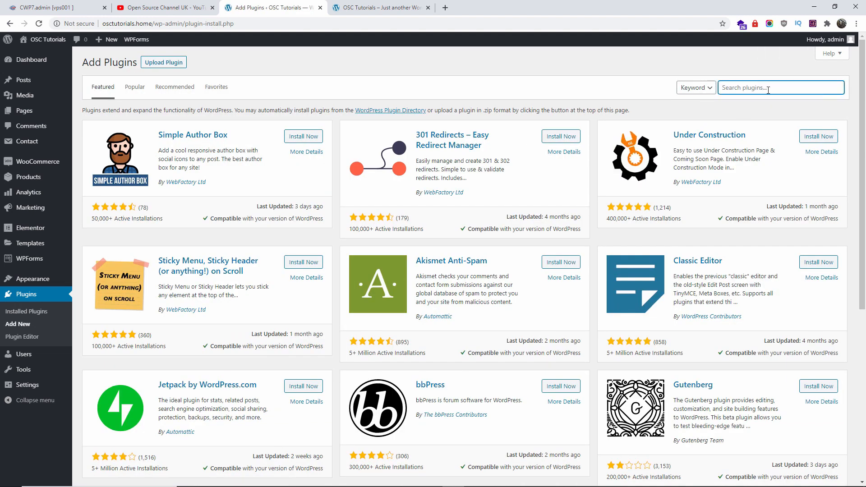
{"action": "type", "text": "contac"}
{"action": "type", "text": "t"}
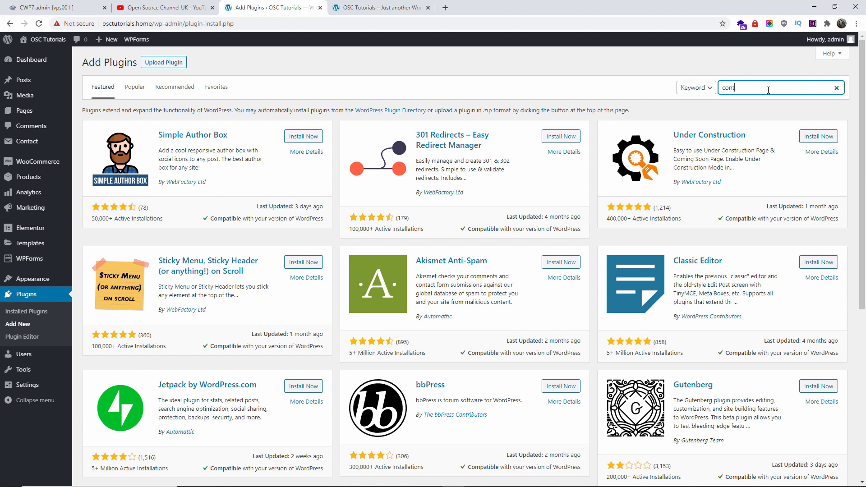
{"action": "key", "text": "BackSpace"}
{"action": "key", "text": "BackSpace"}
{"action": "key", "text": "BackSpace"}
{"action": "key", "text": "BackSpace"}
{"action": "type", "text": "cf7"}
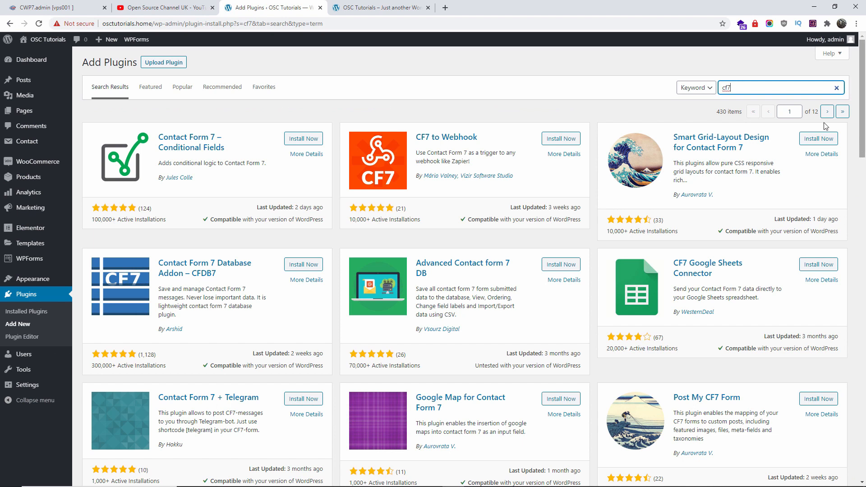
{"action": "double_click", "coordinate": [815, 112]}
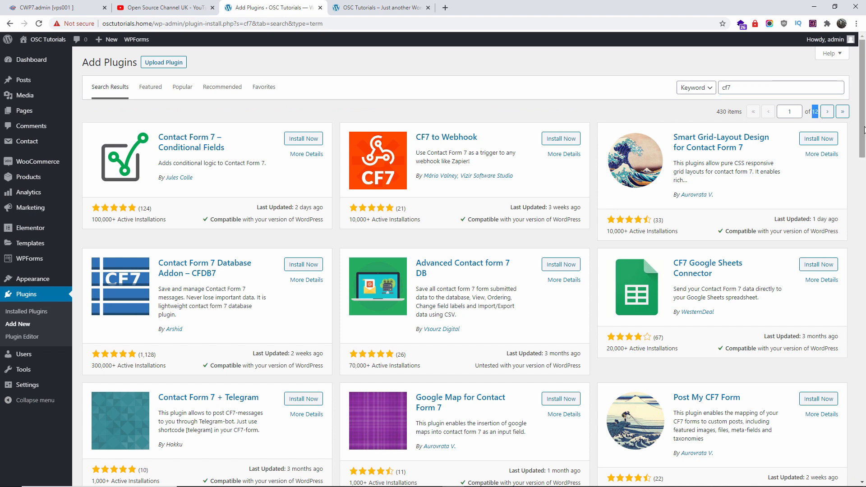
{"action": "mouse_move", "coordinate": [864, 130]}
{"action": "left_mouse_down"}
{"action": "mouse_move", "coordinate": [864, 150]}
{"action": "mouse_move", "coordinate": [864, 129]}
{"action": "left_mouse_up"}
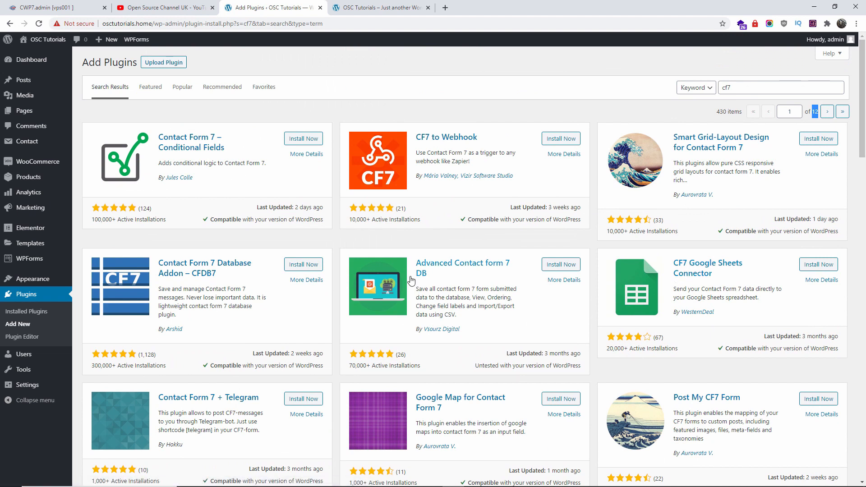
Install the Advanced Contact form 7 DB plugin and check the alternative Contact Form 7 Database Addon – CFDB7
{"action": "left_click_drag", "start_coordinate": [417, 288], "coordinate": [526, 325]}
{"action": "left_click", "coordinate": [561, 266]}
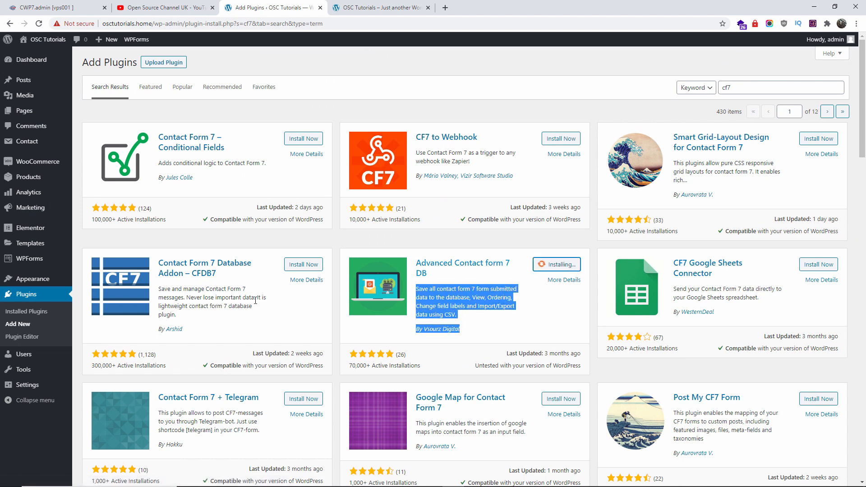
{"action": "left_click_drag", "start_coordinate": [158, 264], "coordinate": [221, 289]}
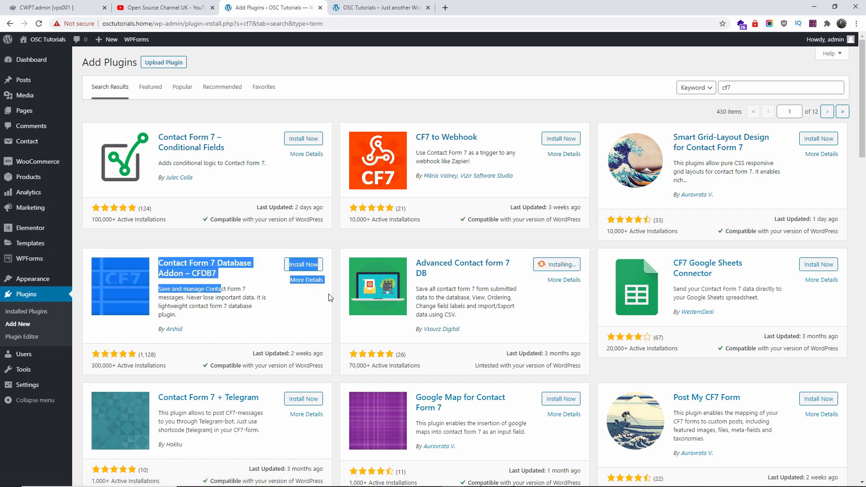
{"action": "left_click", "coordinate": [518, 334]}
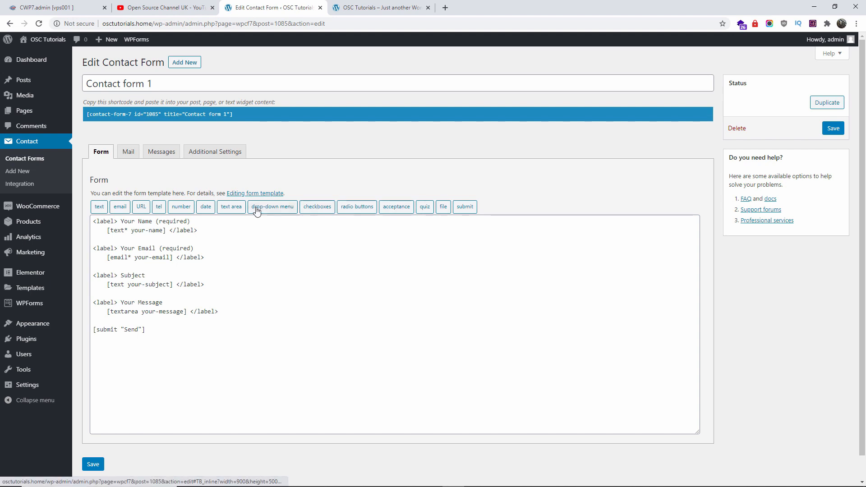
Open the form template editing guide from the Contact form 1 editor and look through the Contact Form 7 Docs
{"action": "left_click", "coordinate": [263, 195]}
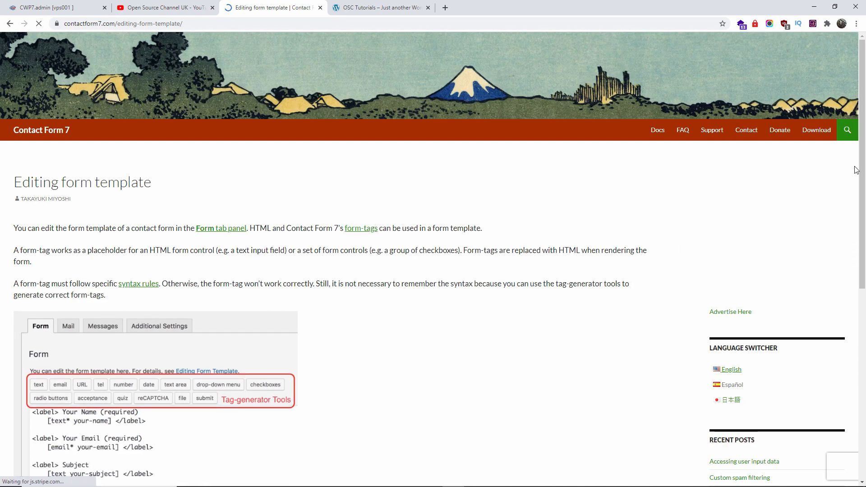
{"action": "left_click_drag", "start_coordinate": [861, 170], "coordinate": [861, 131]}
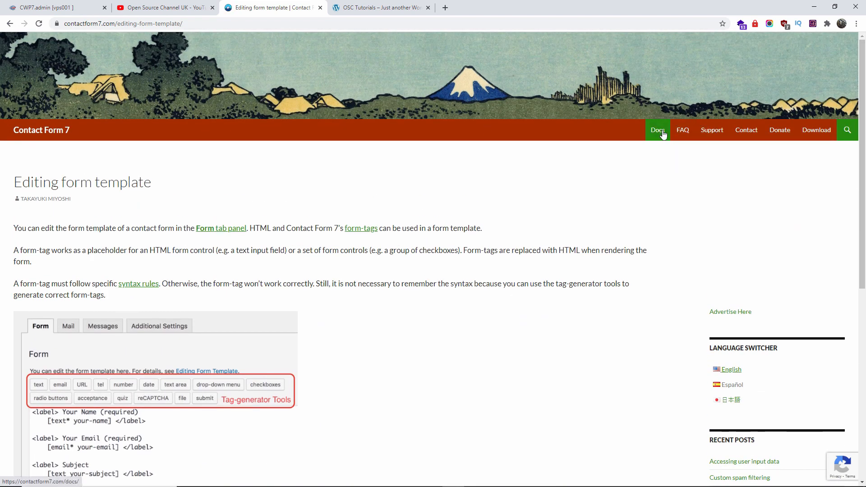
{"action": "left_click", "coordinate": [665, 135]}
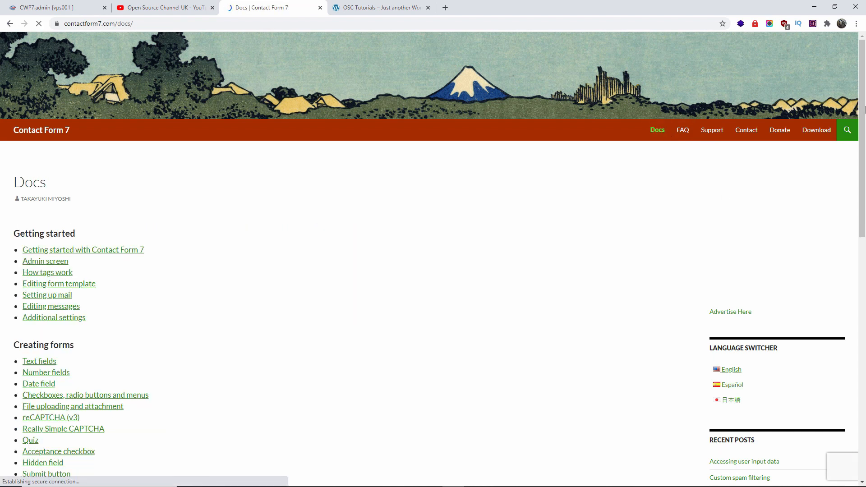
{"action": "left_click_drag", "start_coordinate": [861, 147], "coordinate": [852, 251]}
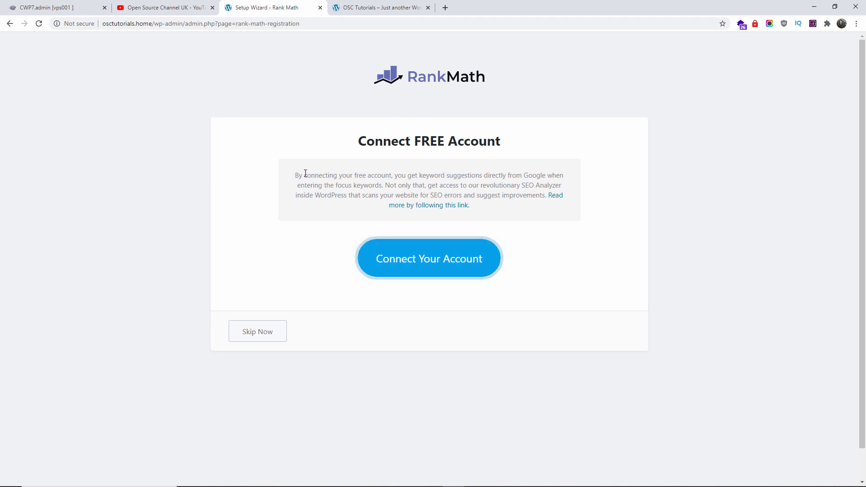
Read the Rank Math setup text on the benefits of connecting a free account, including keyword suggestions from Google
{"action": "left_click_drag", "start_coordinate": [306, 175], "coordinate": [516, 203]}
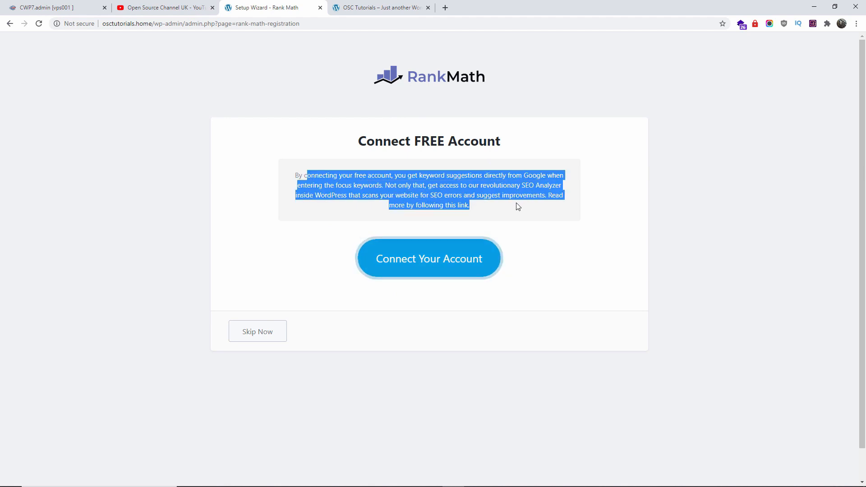
{"action": "left_click_drag", "start_coordinate": [515, 172], "coordinate": [549, 176]}
{"action": "left_click", "coordinate": [540, 176]}
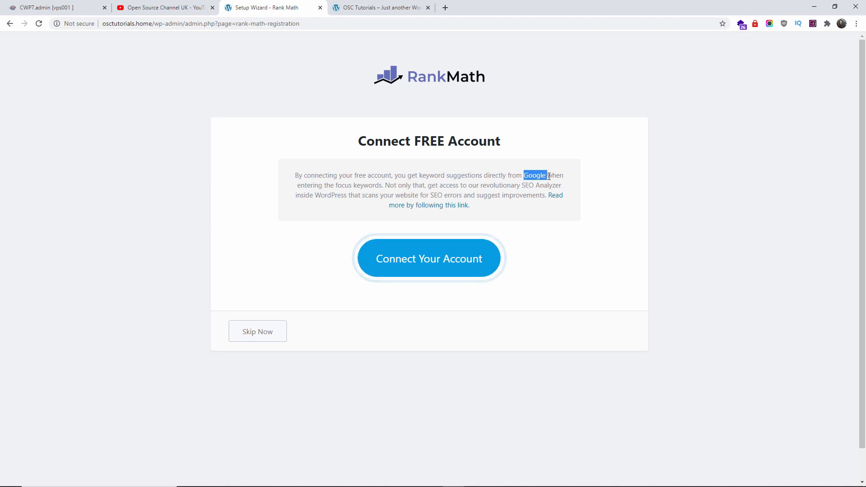
Try connecting a Rank Math account by e-mail and password with the terms accepted, and go back to the setup wizard
{"action": "left_click", "coordinate": [424, 260]}
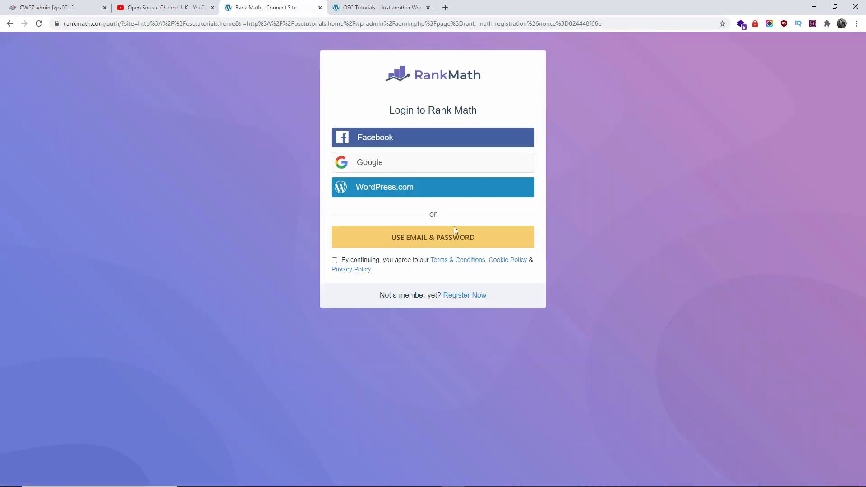
{"action": "left_click", "coordinate": [417, 236]}
{"action": "left_click", "coordinate": [335, 288]}
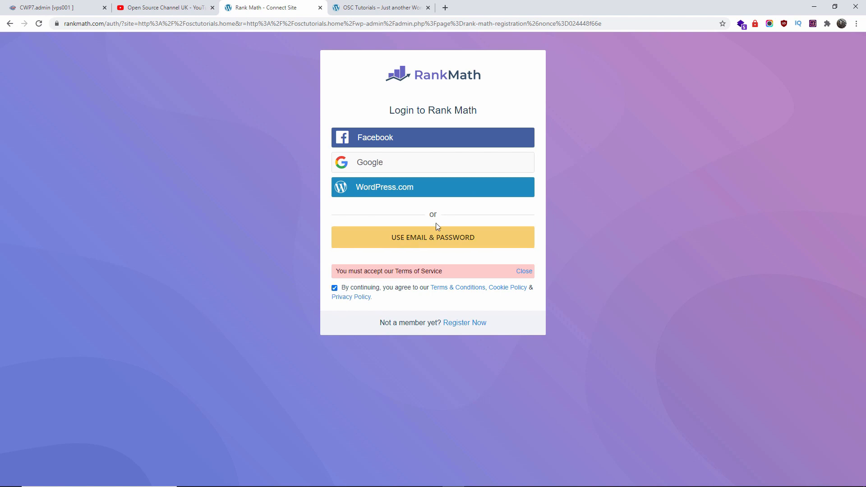
{"action": "left_click", "coordinate": [435, 224]}
{"action": "left_click", "coordinate": [402, 271]}
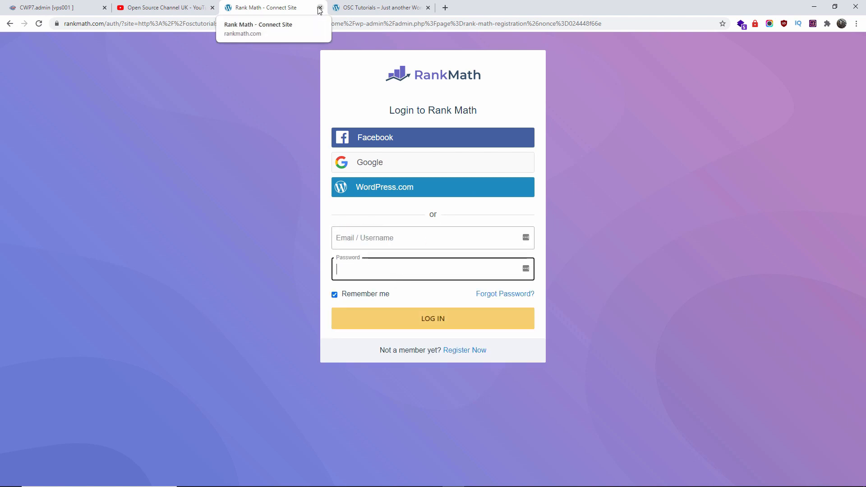
{"action": "left_click", "coordinate": [250, 165]}
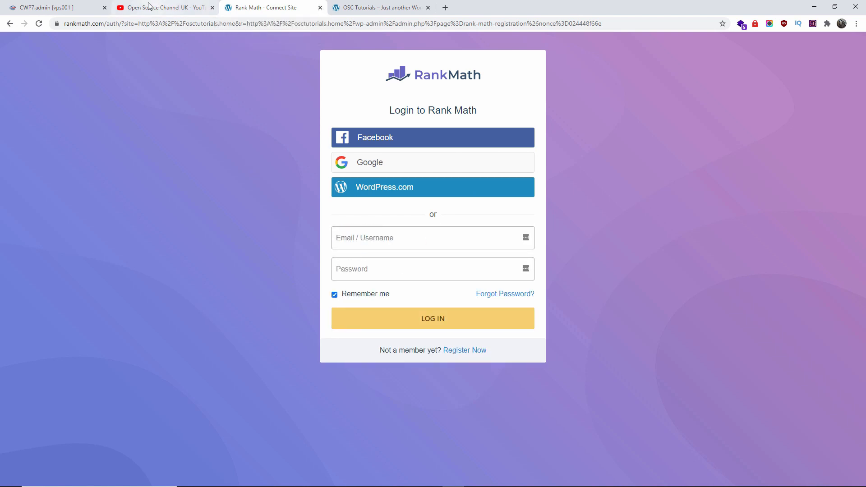
{"action": "left_click", "coordinate": [10, 24]}
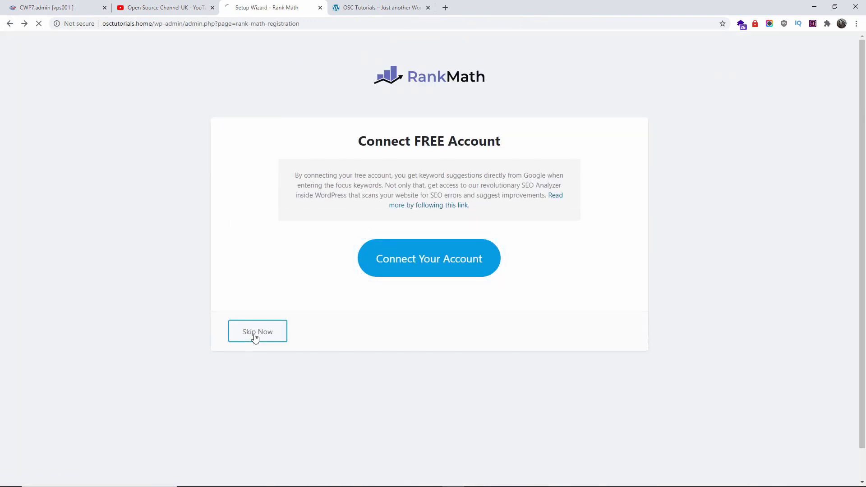
Skip connecting a Rank Math account and choose the Easy setup mode
{"action": "left_click", "coordinate": [255, 338]}
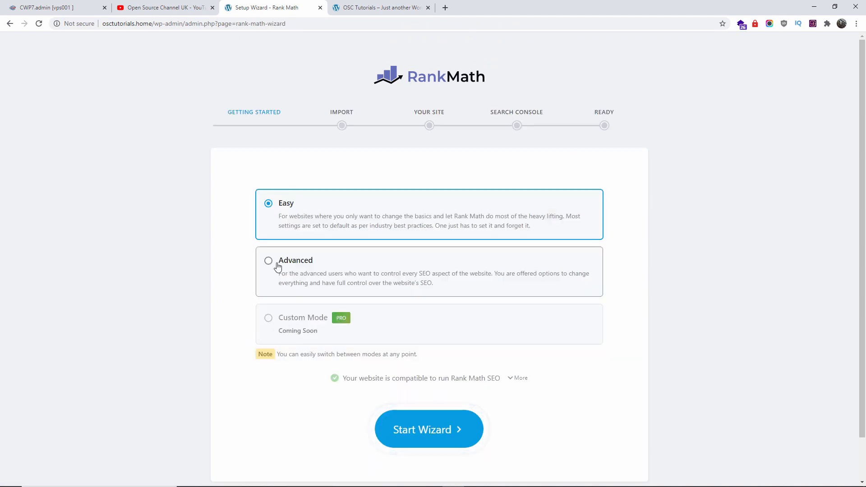
{"action": "left_click", "coordinate": [277, 266]}
{"action": "left_click", "coordinate": [273, 205]}
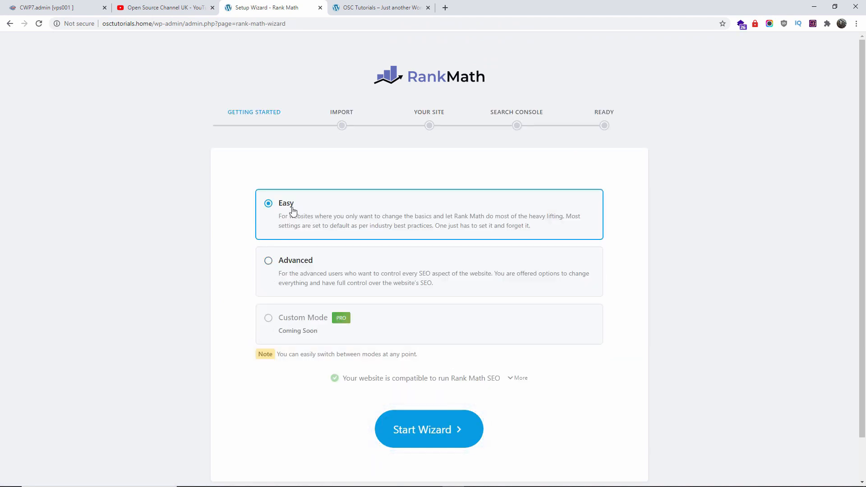
Expand the Rank Math compatibility details and review the PHP, WordPress and extension checks
{"action": "left_click", "coordinate": [519, 377]}
{"action": "scroll", "coordinate": [509, 397], "scroll_direction": "down", "scroll_amount": 3}
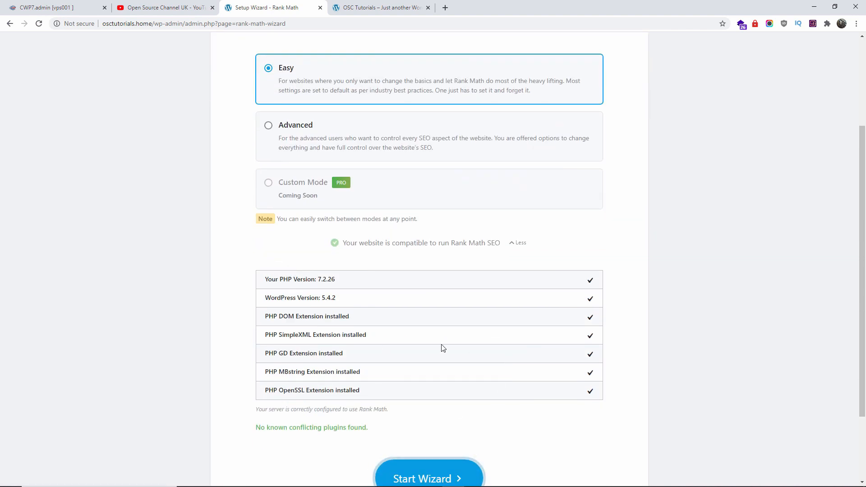
{"action": "scroll", "coordinate": [443, 348], "scroll_direction": "down", "scroll_amount": 3}
{"action": "scroll", "coordinate": [423, 333], "scroll_direction": "up", "scroll_amount": 2}
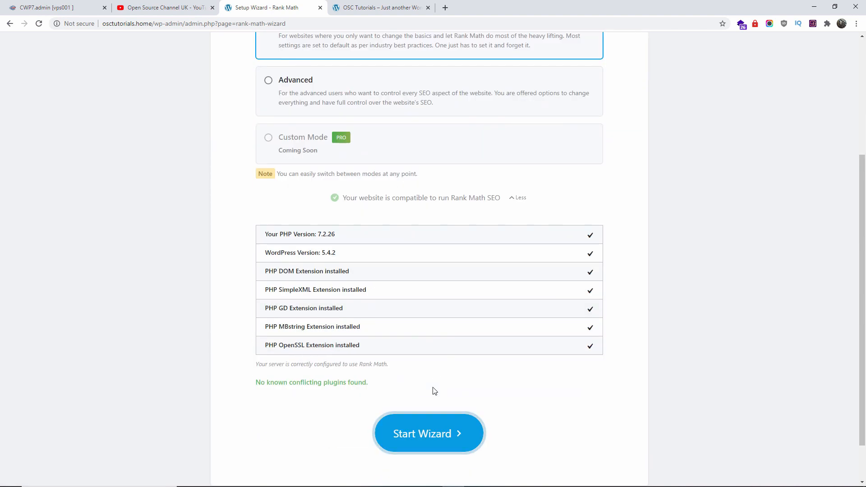
Start the Rank Math wizard and import the Yoast SEO data with all import options selected
{"action": "left_click", "coordinate": [434, 441]}
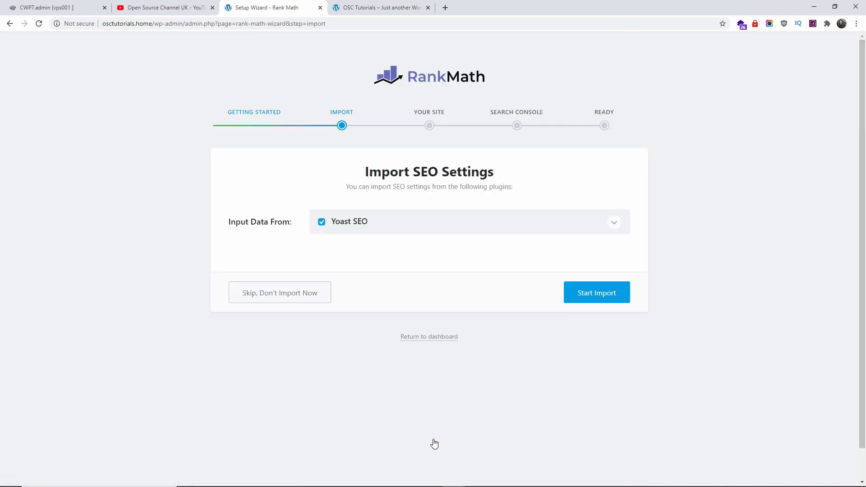
{"action": "left_click", "coordinate": [615, 224]}
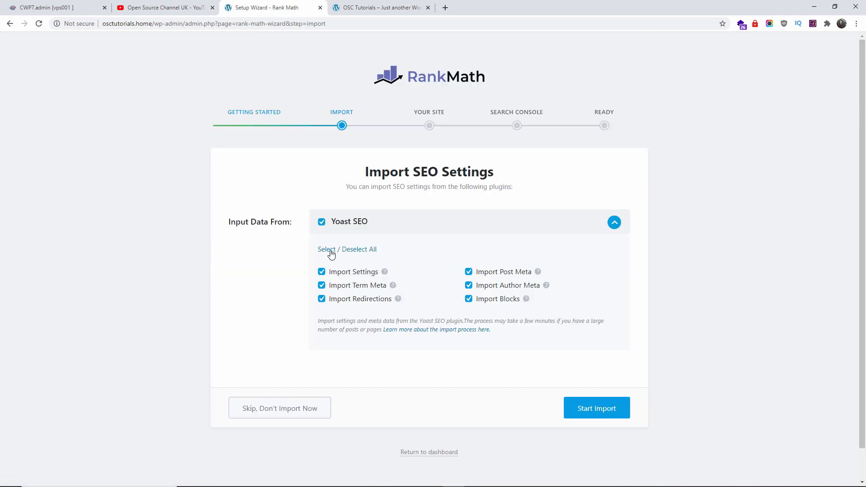
{"action": "left_click", "coordinate": [321, 222]}
{"action": "left_click", "coordinate": [321, 222]}
{"action": "left_click", "coordinate": [615, 408]}
Check the website type and business type, keep Webshop and Organization, and save the site details
{"action": "scroll", "coordinate": [616, 303], "scroll_direction": "down", "scroll_amount": 1}
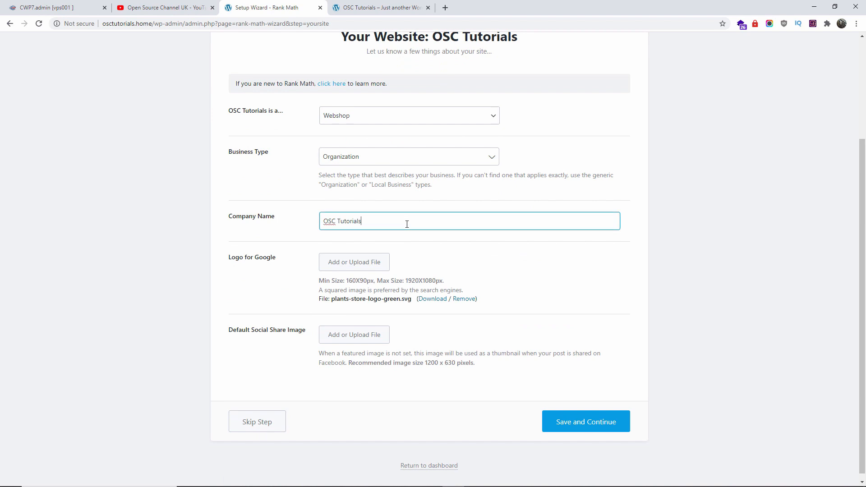
{"action": "left_click", "coordinate": [412, 163]}
{"action": "left_click", "coordinate": [411, 162]}
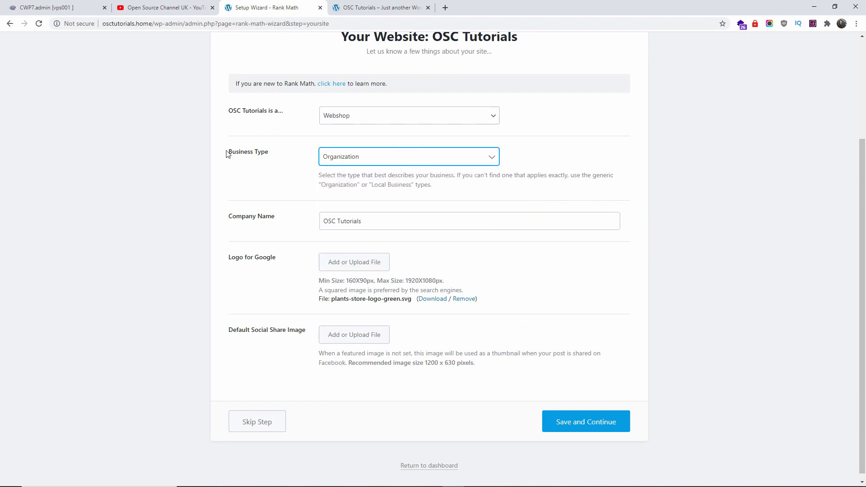
{"action": "left_click_drag", "start_coordinate": [226, 152], "coordinate": [260, 152]}
{"action": "left_click", "coordinate": [344, 116]}
{"action": "left_click", "coordinate": [344, 116]}
{"action": "scroll", "coordinate": [555, 280], "scroll_direction": "down", "scroll_amount": 1}
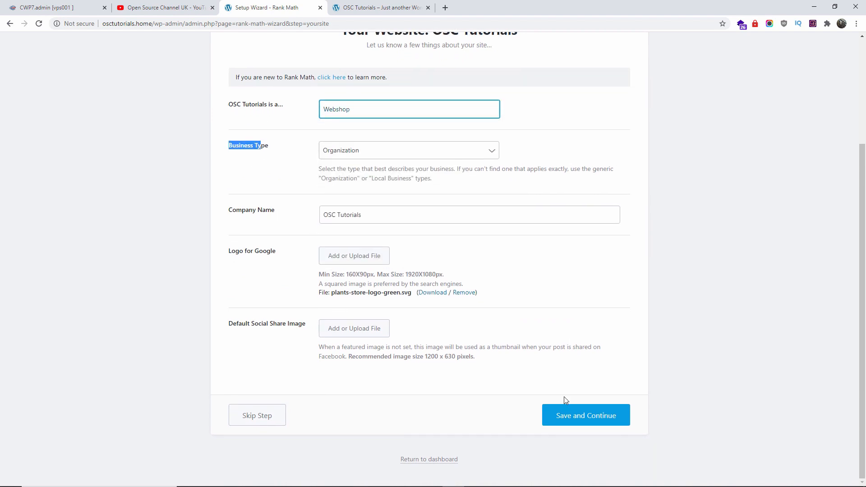
{"action": "left_click", "coordinate": [562, 416]}
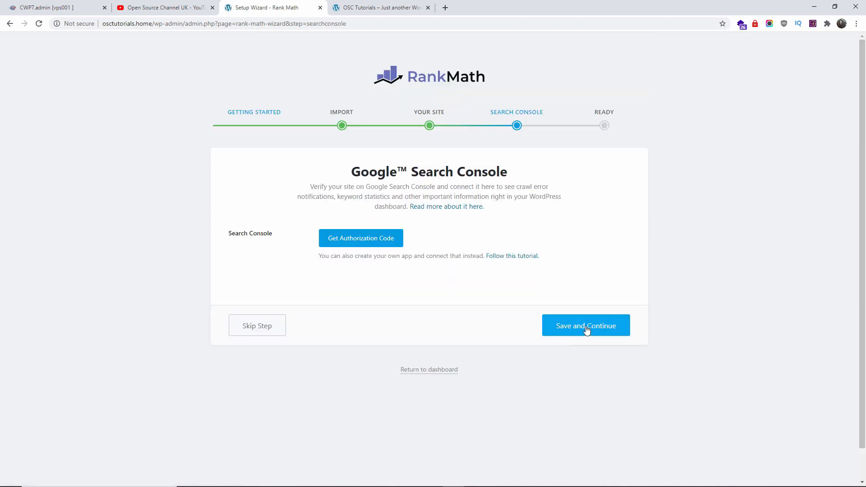
Continue past the Google Search Console step without authorizing it, and finish the wizard by returning to the dashboard
{"action": "left_click", "coordinate": [564, 325]}
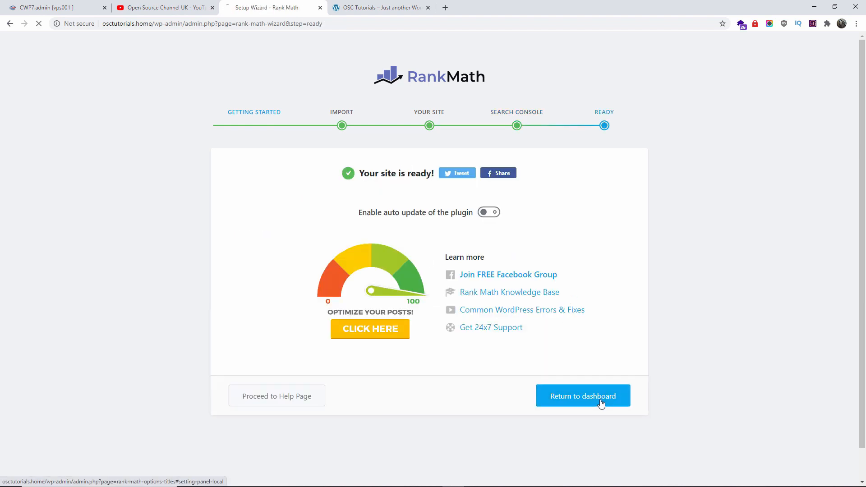
{"action": "left_click", "coordinate": [601, 402]}
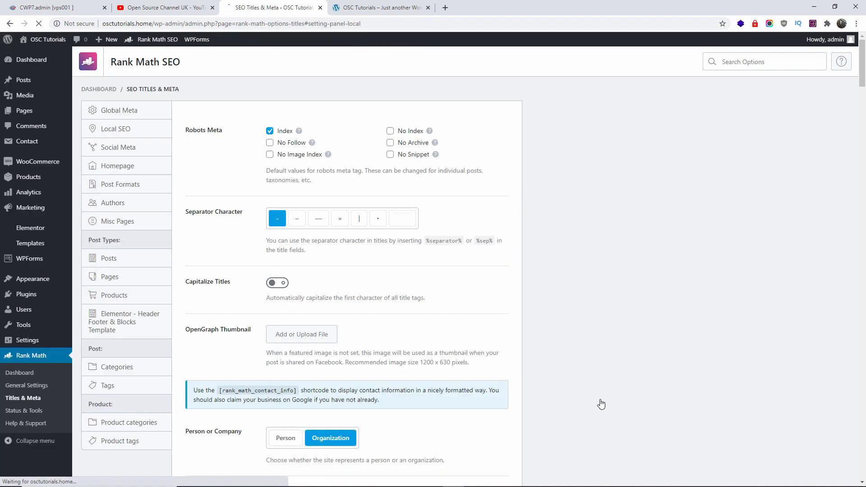
Review the Local SEO settings, trying the Person option and switching back to Organization
{"action": "scroll", "coordinate": [491, 294], "scroll_direction": "down", "scroll_amount": 8}
{"action": "scroll", "coordinate": [491, 296], "scroll_direction": "up", "scroll_amount": 3}
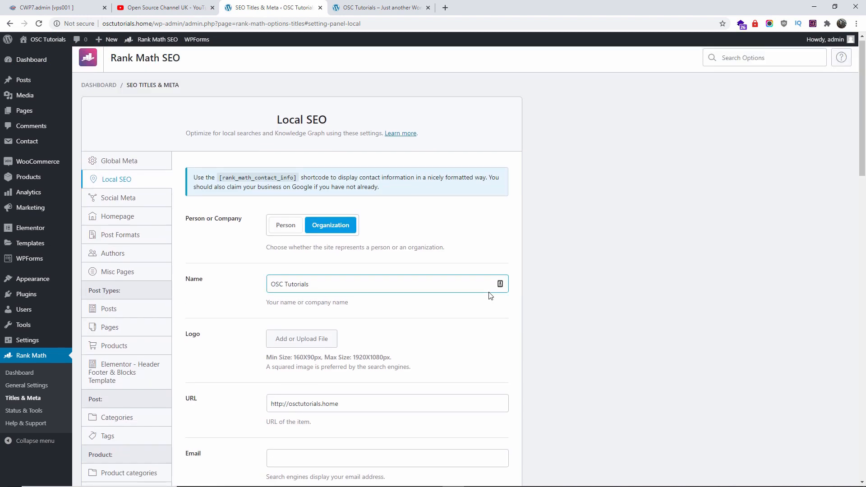
{"action": "left_click", "coordinate": [286, 225]}
{"action": "left_click", "coordinate": [327, 226]}
{"action": "scroll", "coordinate": [544, 259], "scroll_direction": "down", "scroll_amount": 2}
Look through the Products, Social Meta, Homepage, Post Formats, Authors and Misc Pages sections of the Titles & Meta settings
{"action": "left_click", "coordinate": [97, 256]}
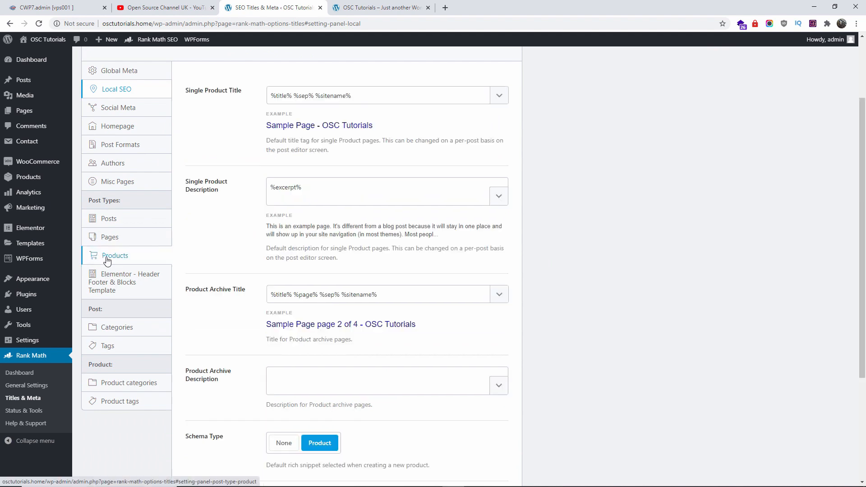
{"action": "scroll", "coordinate": [328, 244], "scroll_direction": "up", "scroll_amount": 2}
{"action": "left_click", "coordinate": [128, 207]}
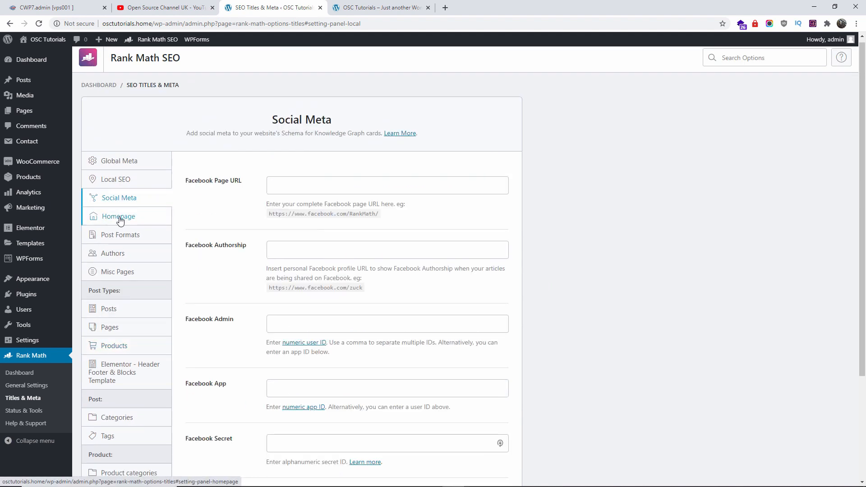
{"action": "left_click", "coordinate": [120, 217]}
{"action": "left_click", "coordinate": [113, 238]}
{"action": "left_click", "coordinate": [113, 254]}
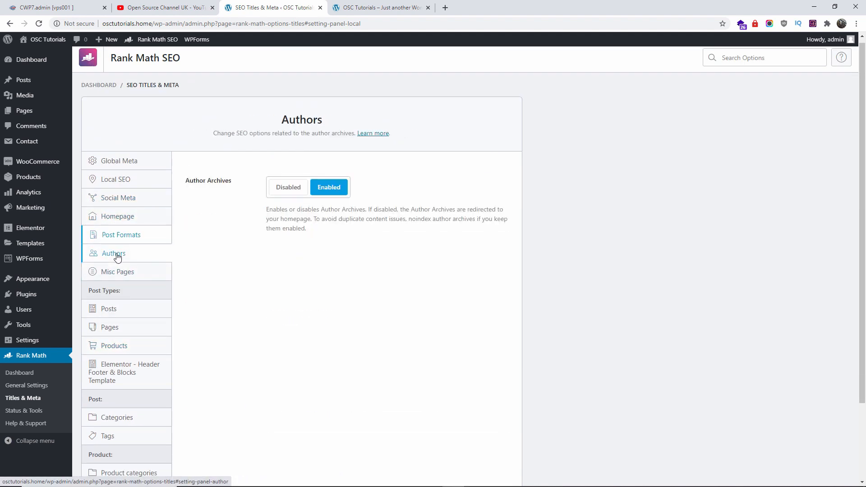
{"action": "left_click", "coordinate": [116, 273]}
{"action": "scroll", "coordinate": [383, 321], "scroll_direction": "down", "scroll_amount": 2}
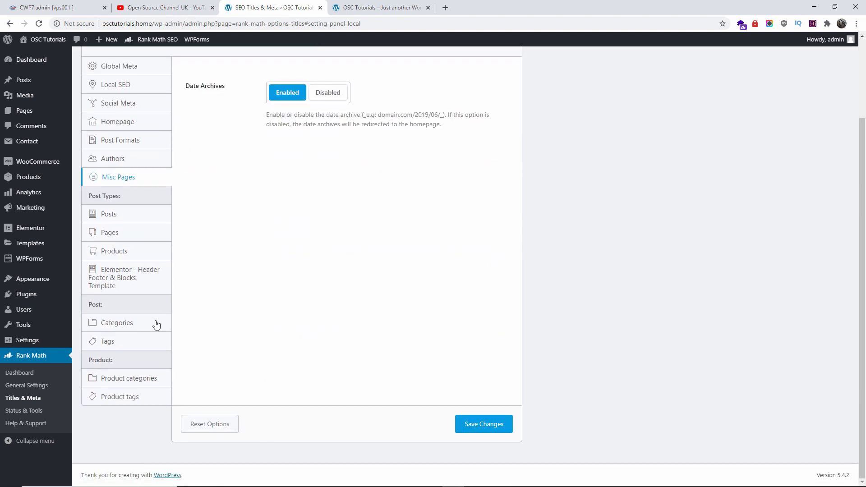
Open the installed plugins list and activate WPvivid Backup Plugin
{"action": "left_click", "coordinate": [26, 294]}
{"action": "left_click", "coordinate": [478, 74]}
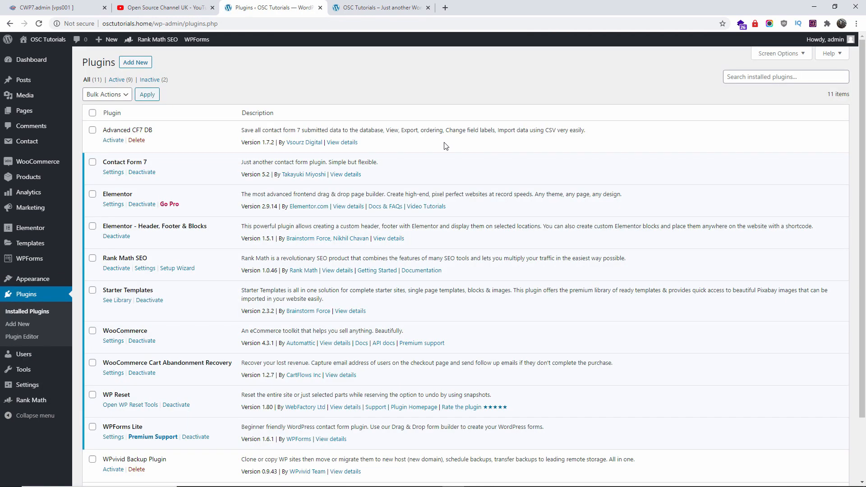
{"action": "scroll", "coordinate": [427, 173], "scroll_direction": "down", "scroll_amount": 2}
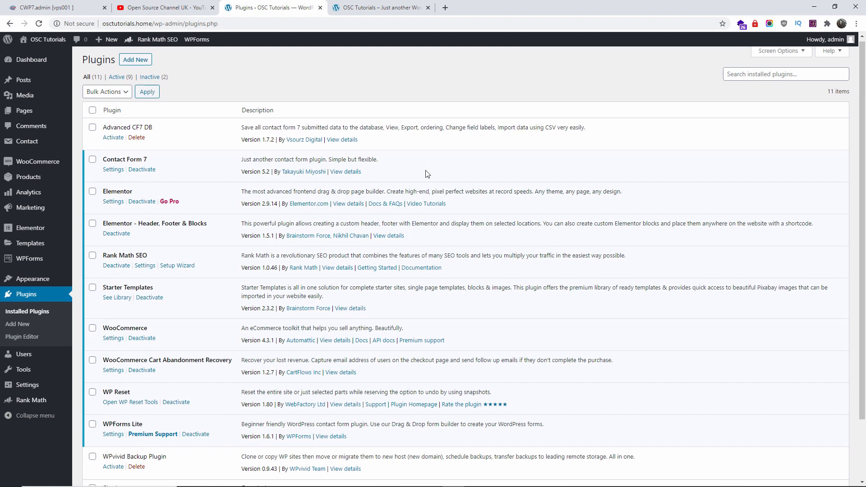
{"action": "scroll", "coordinate": [427, 174], "scroll_direction": "up", "scroll_amount": 1}
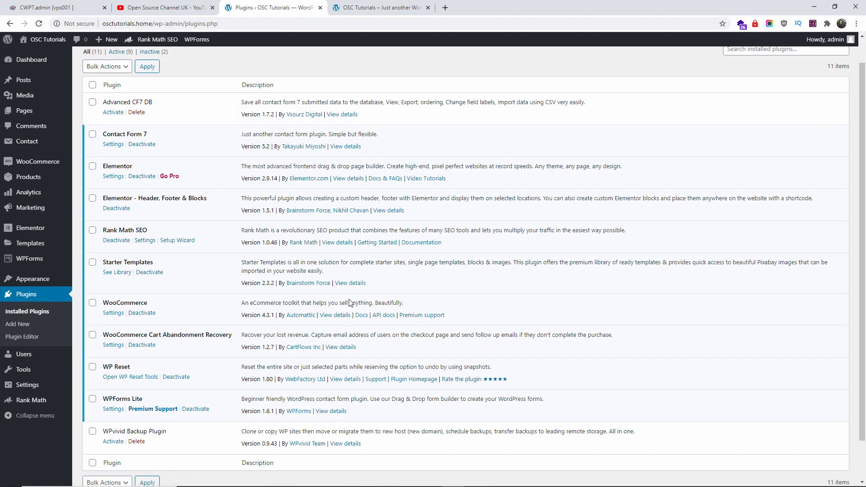
{"action": "left_click", "coordinate": [112, 442]}
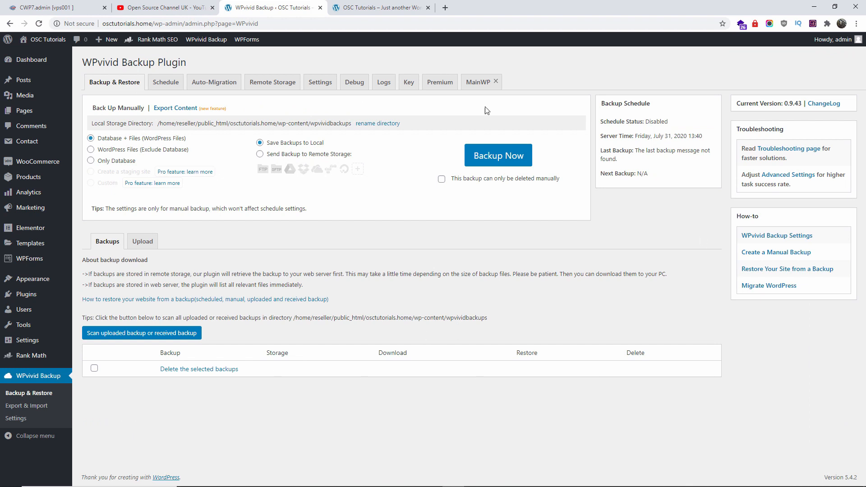
Switch to YouTube, search the Open Source Channel UK channel for wpvivid, and return to the WPvivid Backup page
{"action": "left_click", "coordinate": [154, 7]}
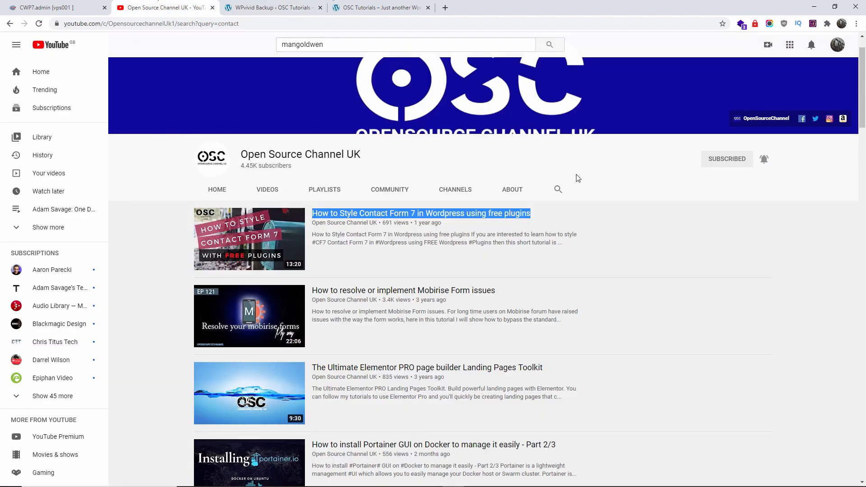
{"action": "left_click", "coordinate": [558, 190]}
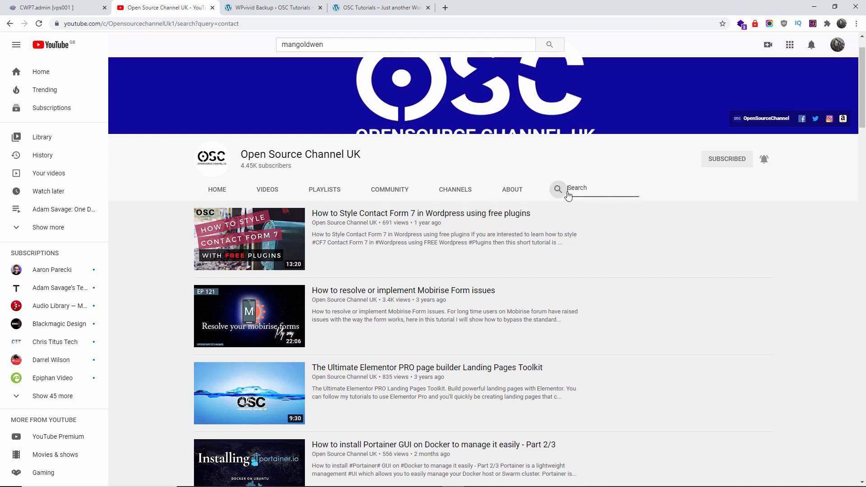
{"action": "type", "text": "wpvivid"}
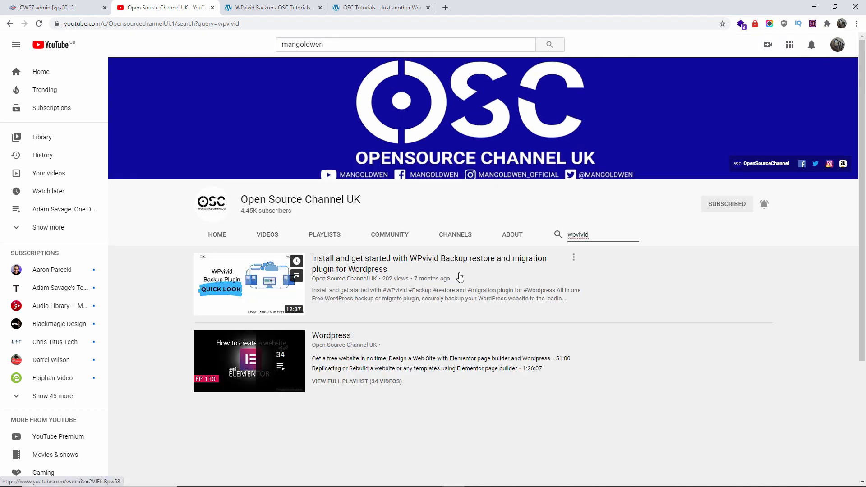
{"action": "left_click", "coordinate": [290, 5]}
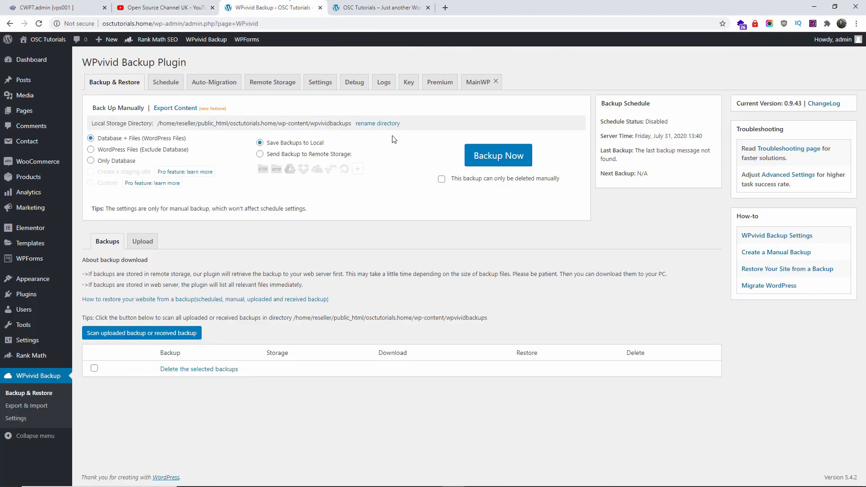
Review WPvivid's backup schedule options, including frequency, content and storage location, and look at the MainWP information
{"action": "left_click", "coordinate": [166, 87]}
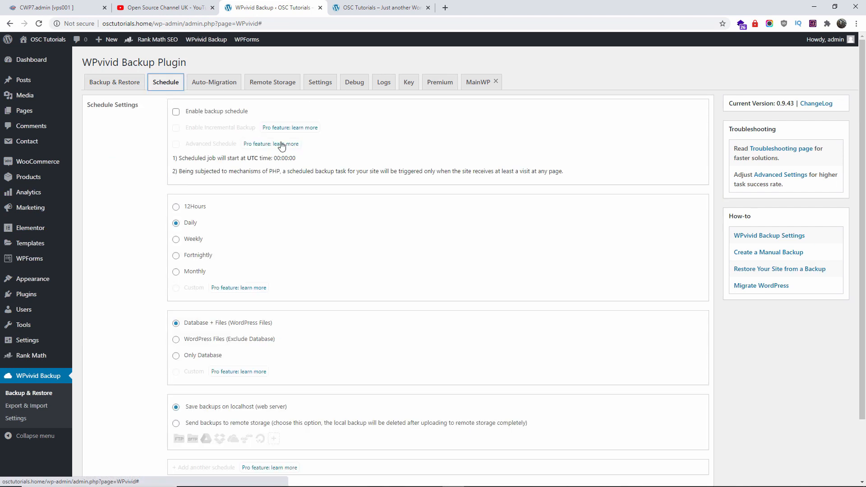
{"action": "left_click", "coordinate": [476, 85]}
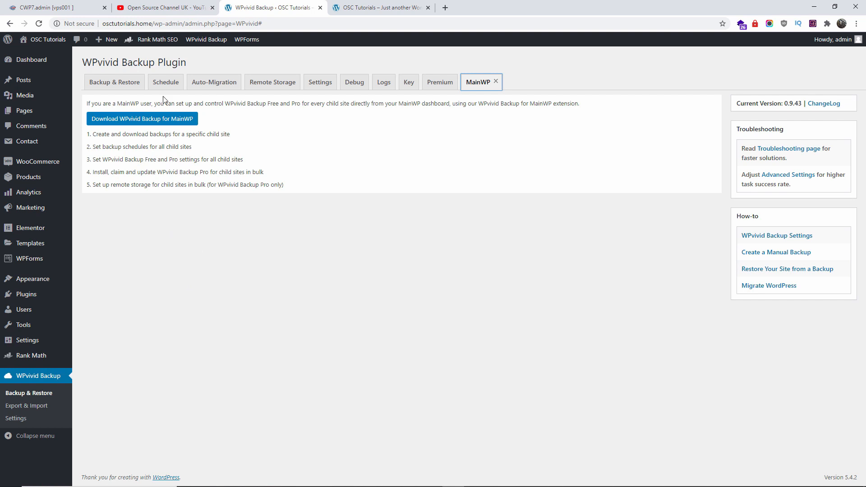
{"action": "left_click", "coordinate": [167, 84]}
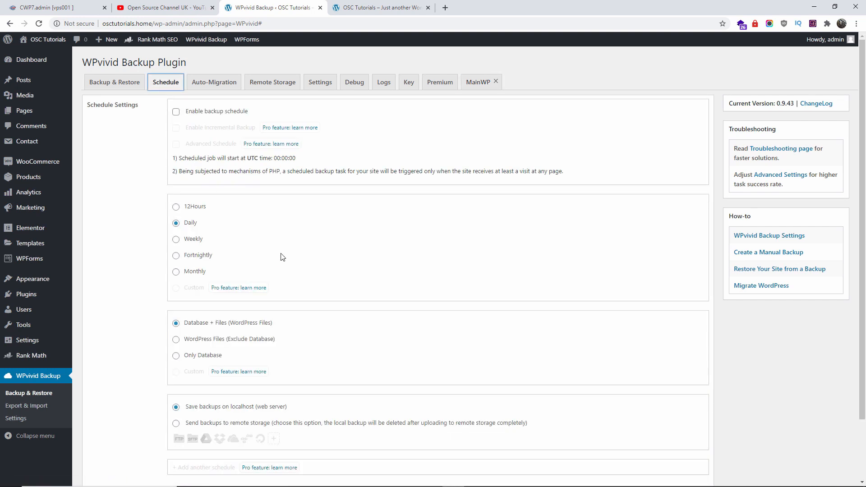
{"action": "scroll", "coordinate": [283, 256], "scroll_direction": "down", "scroll_amount": 1}
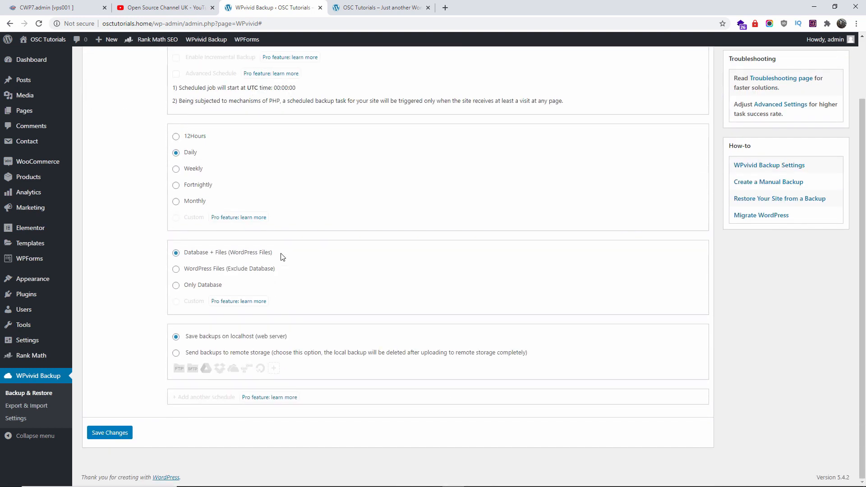
{"action": "scroll", "coordinate": [270, 203], "scroll_direction": "up", "scroll_amount": 1}
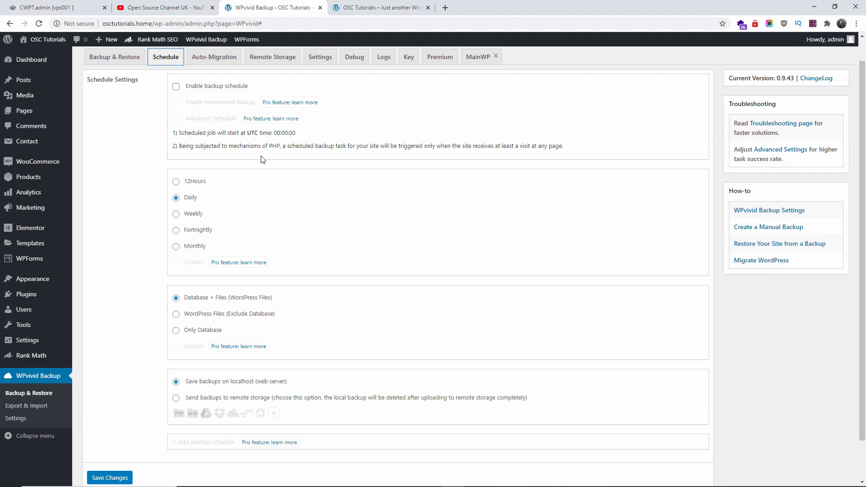
{"action": "scroll", "coordinate": [264, 153], "scroll_direction": "up", "scroll_amount": 1}
{"action": "scroll", "coordinate": [261, 155], "scroll_direction": "down", "scroll_amount": 2}
{"action": "scroll", "coordinate": [262, 157], "scroll_direction": "up", "scroll_amount": 2}
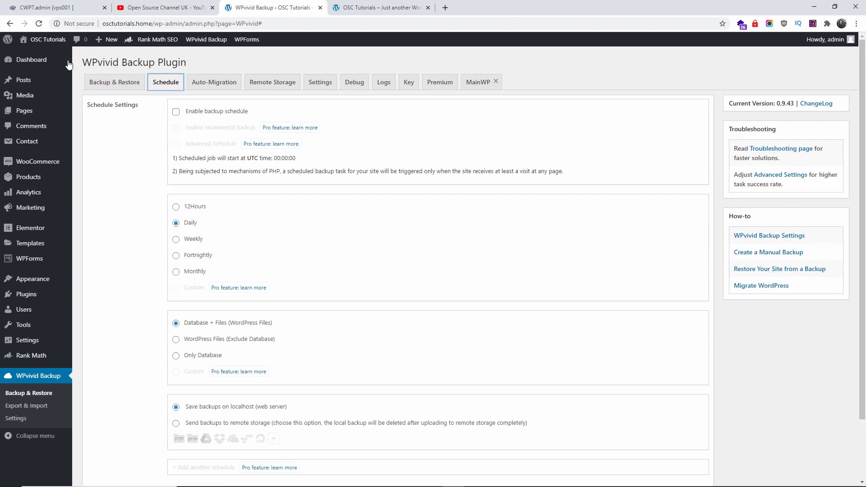
Run a manual WPvivid backup of Database + Files saved to local storage
{"action": "left_click", "coordinate": [121, 87]}
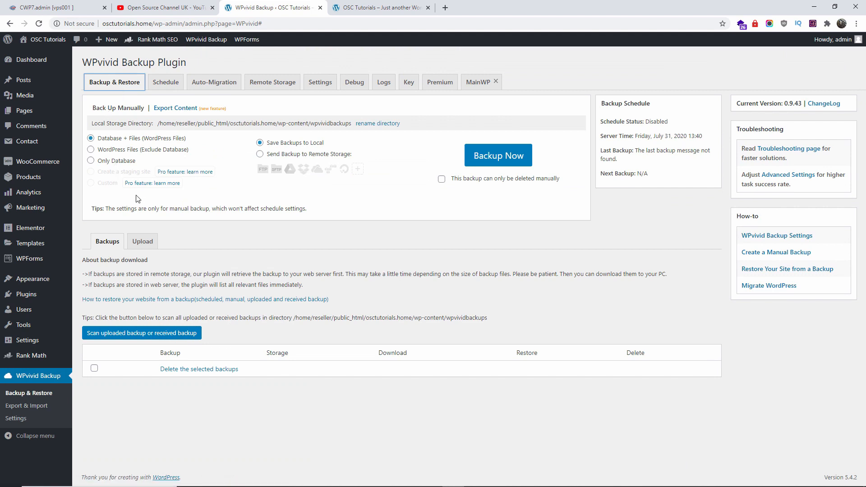
{"action": "left_click", "coordinate": [499, 155]}
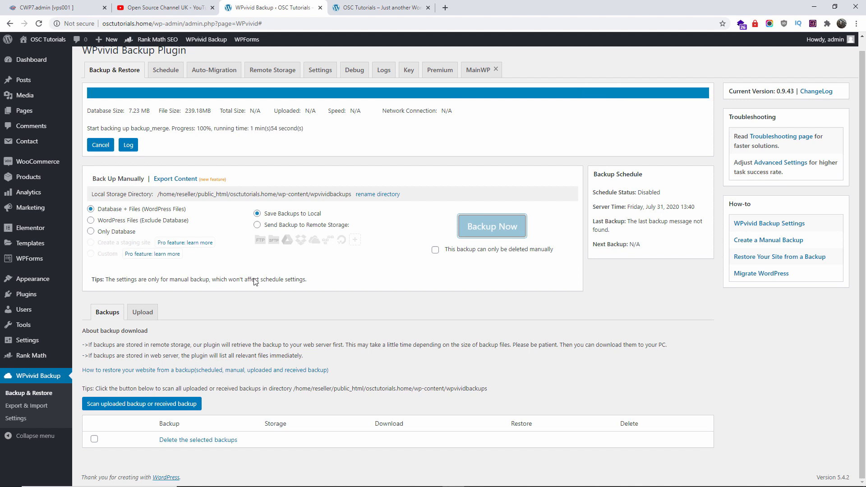
{"action": "scroll", "coordinate": [251, 271], "scroll_direction": "up", "scroll_amount": 1}
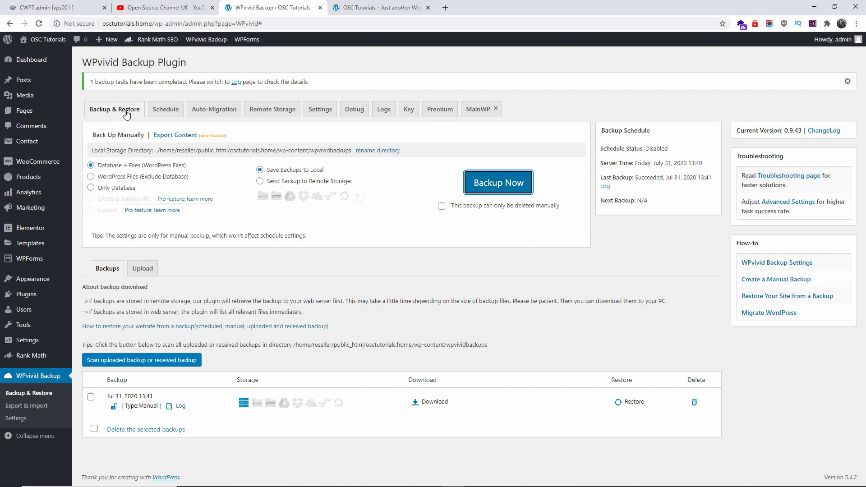
Enable the WPvivid backup schedule and set its frequency to 12Hours
{"action": "left_click", "coordinate": [163, 114]}
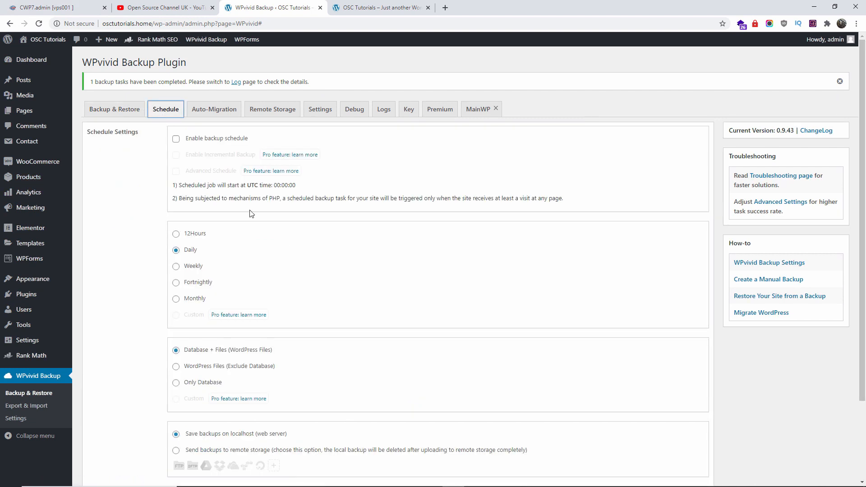
{"action": "left_click", "coordinate": [176, 140]}
{"action": "left_click", "coordinate": [187, 140]}
{"action": "left_click", "coordinate": [175, 234]}
{"action": "scroll", "coordinate": [331, 303], "scroll_direction": "down", "scroll_amount": 2}
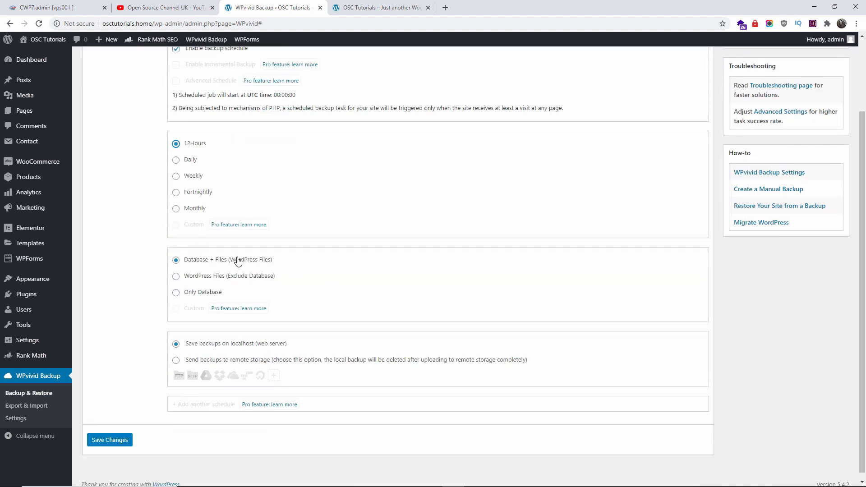
Set the scheduled backup to Database + Files, try sending it to remote storage, and save the schedule with localhost storage
{"action": "left_click", "coordinate": [225, 276]}
{"action": "left_click", "coordinate": [208, 292]}
{"action": "left_click", "coordinate": [220, 265]}
{"action": "left_click", "coordinate": [221, 360]}
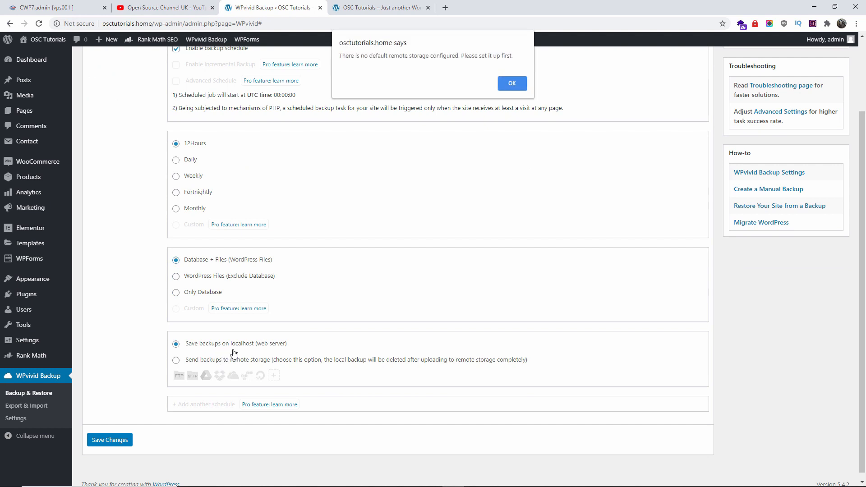
{"action": "left_click", "coordinate": [517, 87]}
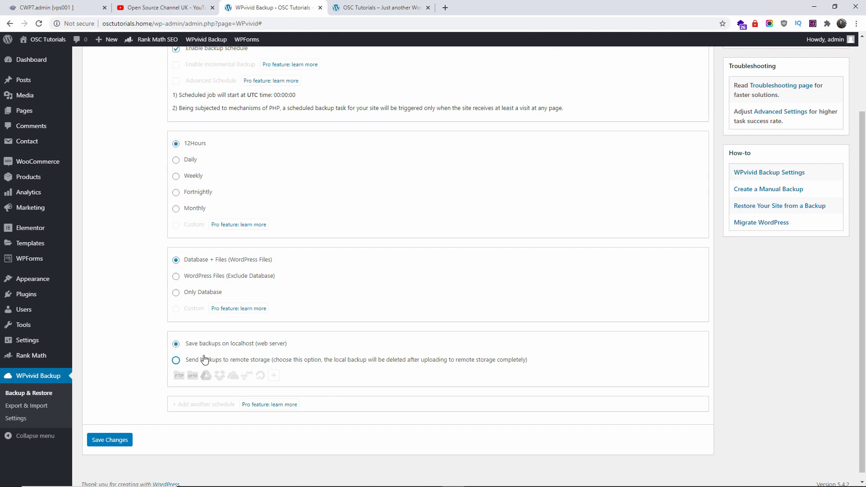
{"action": "scroll", "coordinate": [158, 420], "scroll_direction": "down", "scroll_amount": 1}
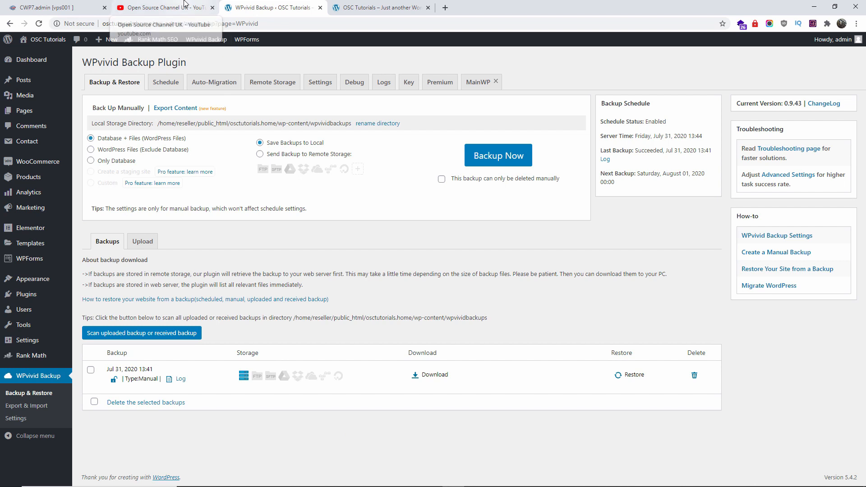
Switch to YouTube and open the list of videos on the Open Source Channel UK channel
{"action": "left_click", "coordinate": [184, 6]}
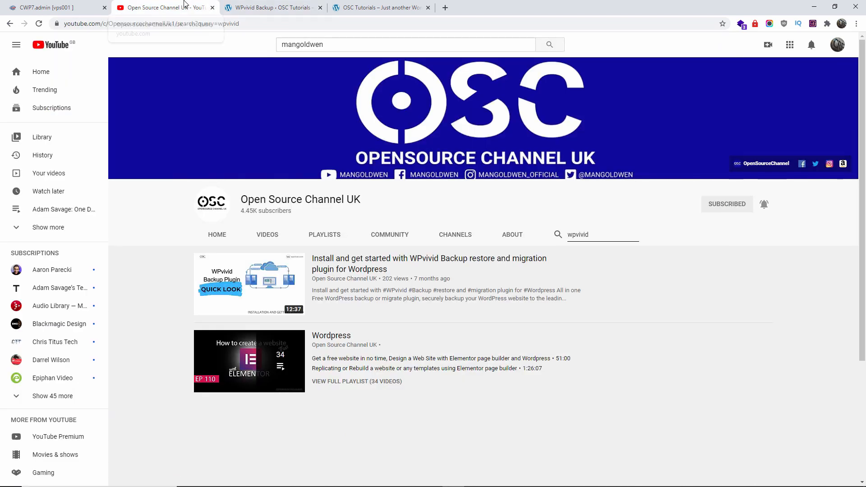
{"action": "left_click", "coordinate": [267, 235]}
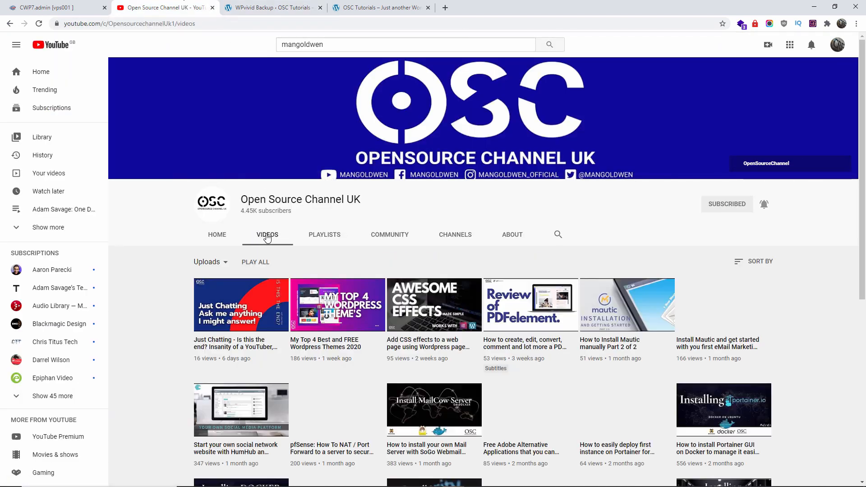